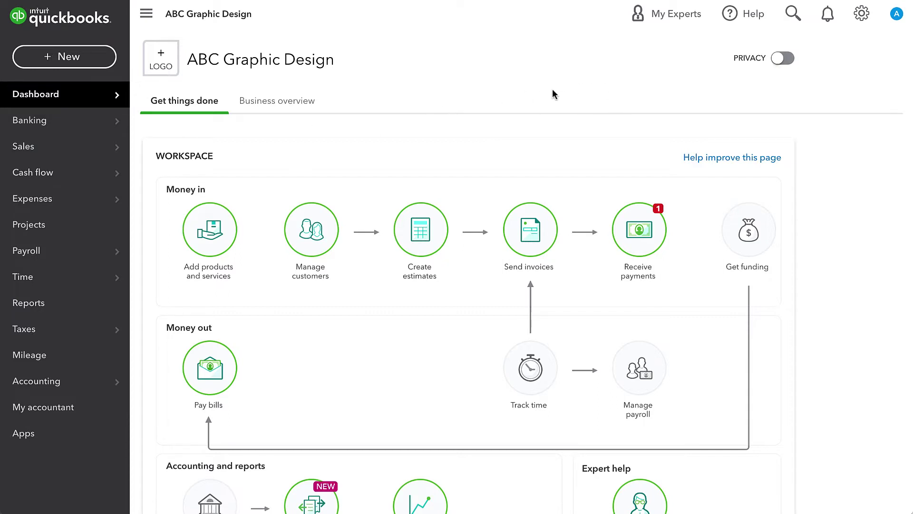
Search 'expen' and open the Expenses by Vendor Summary report
{"action": "left_click", "coordinate": [792, 15]}
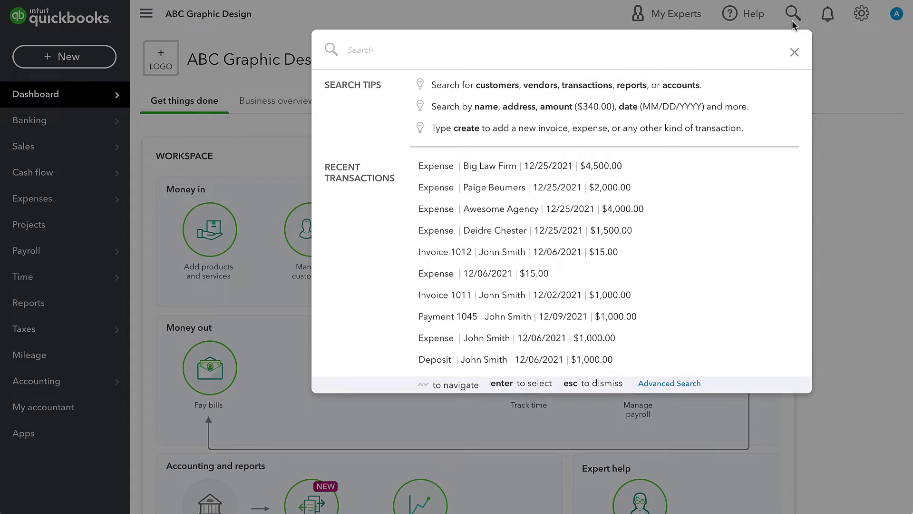
{"action": "type", "text": "expen"}
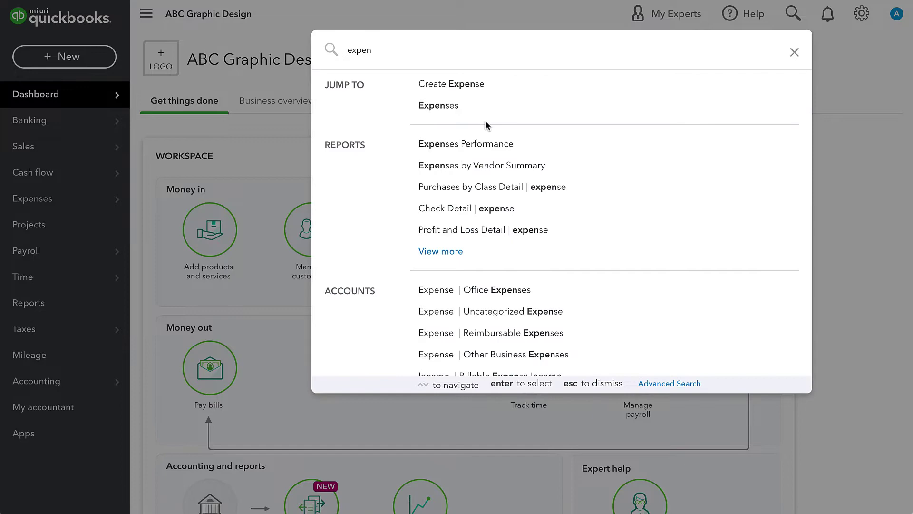
{"action": "left_click", "coordinate": [497, 173]}
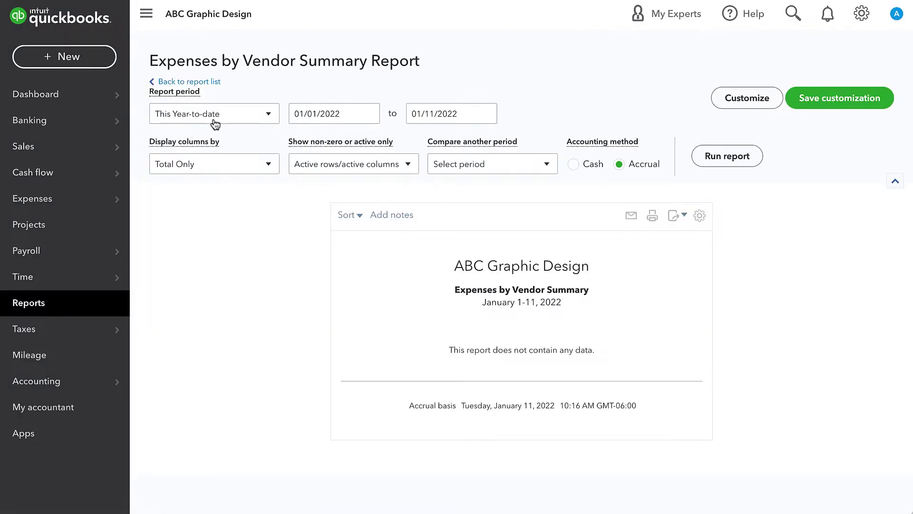
Rerun the report for Last Year, showing 2021 vendor totals of $21,896.20
{"action": "left_click", "coordinate": [215, 116]}
{"action": "scroll", "coordinate": [186, 228], "scroll_direction": "down", "scroll_amount": 3}
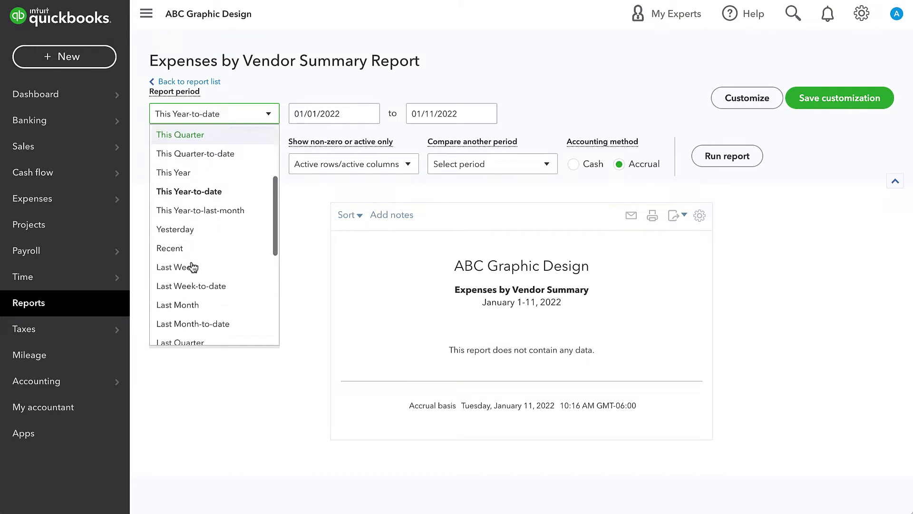
{"action": "scroll", "coordinate": [192, 268], "scroll_direction": "down", "scroll_amount": 4}
{"action": "left_click", "coordinate": [190, 275]}
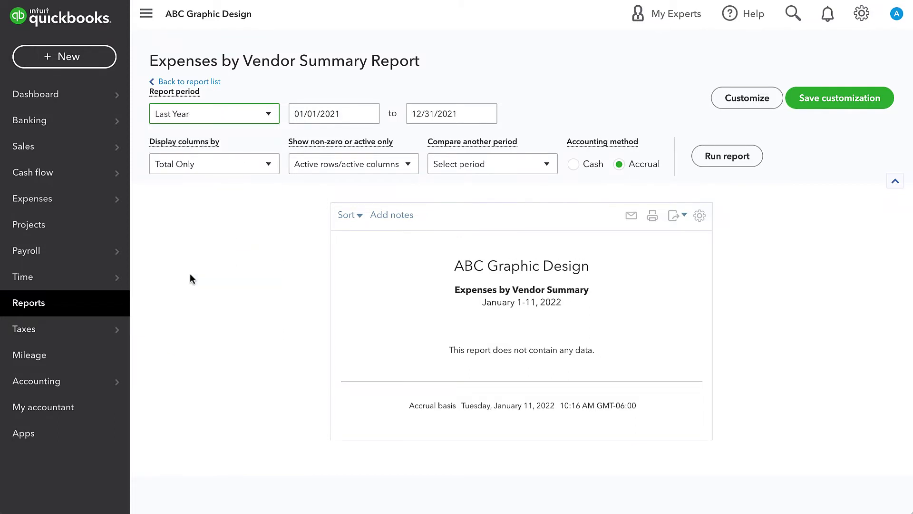
{"action": "left_click", "coordinate": [738, 156]}
{"action": "scroll", "coordinate": [740, 155], "scroll_direction": "down", "scroll_amount": 2}
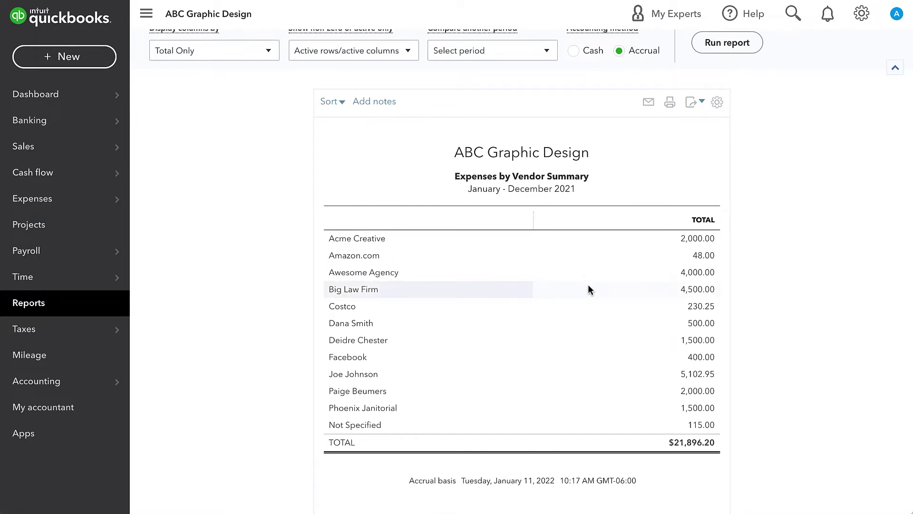
{"action": "scroll", "coordinate": [588, 289], "scroll_direction": "up", "scroll_amount": 1}
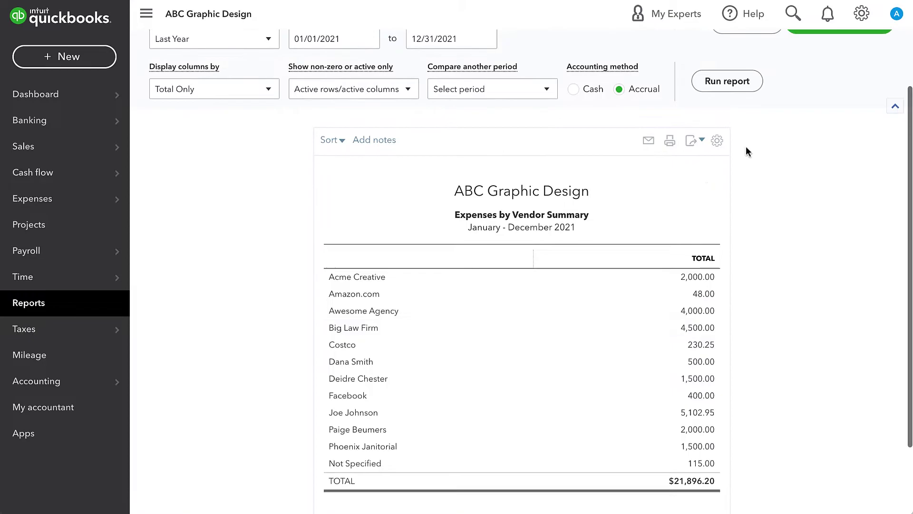
{"action": "left_click", "coordinate": [800, 13]}
Open Purchases by Vendor Detail via 'purch' and set it to Last Year (2021)
{"action": "type", "text": "purcha"}
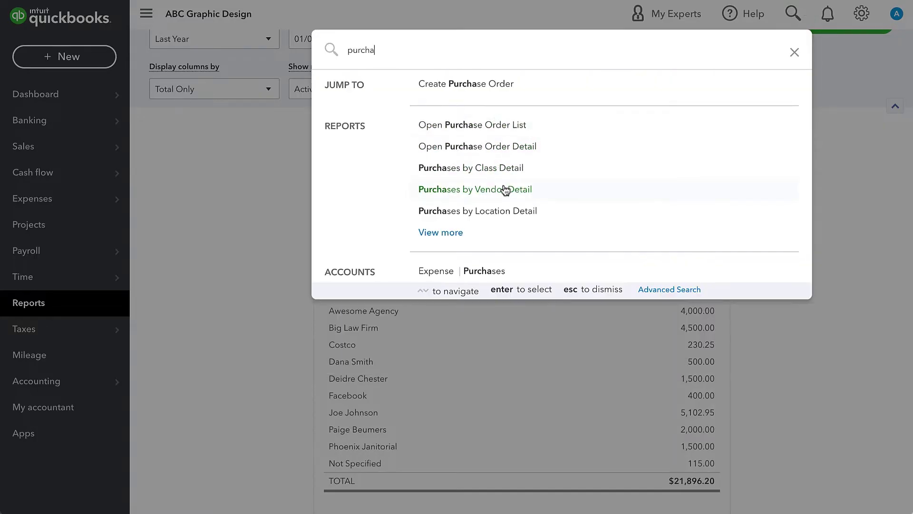
{"action": "left_click", "coordinate": [504, 190]}
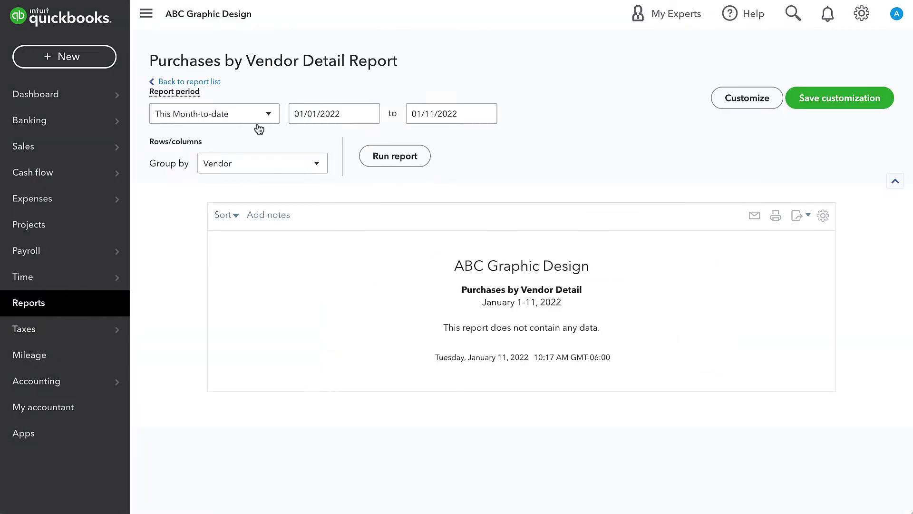
{"action": "left_click", "coordinate": [257, 120]}
{"action": "scroll", "coordinate": [222, 296], "scroll_direction": "down", "scroll_amount": 2}
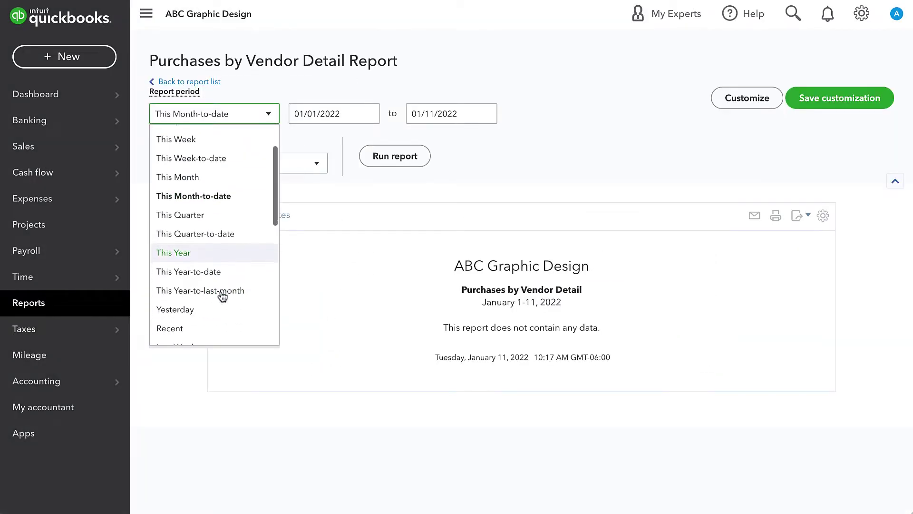
{"action": "scroll", "coordinate": [223, 296], "scroll_direction": "down", "scroll_amount": 1}
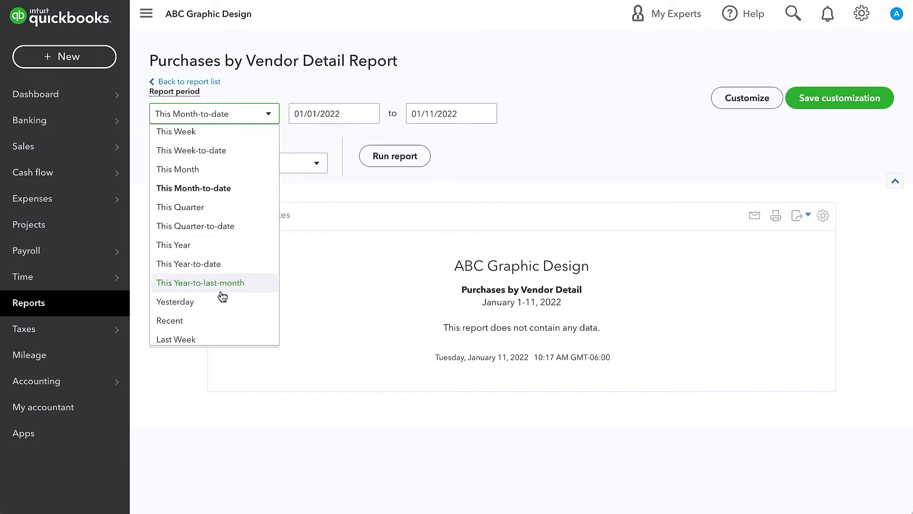
{"action": "scroll", "coordinate": [222, 296], "scroll_direction": "up", "scroll_amount": 3}
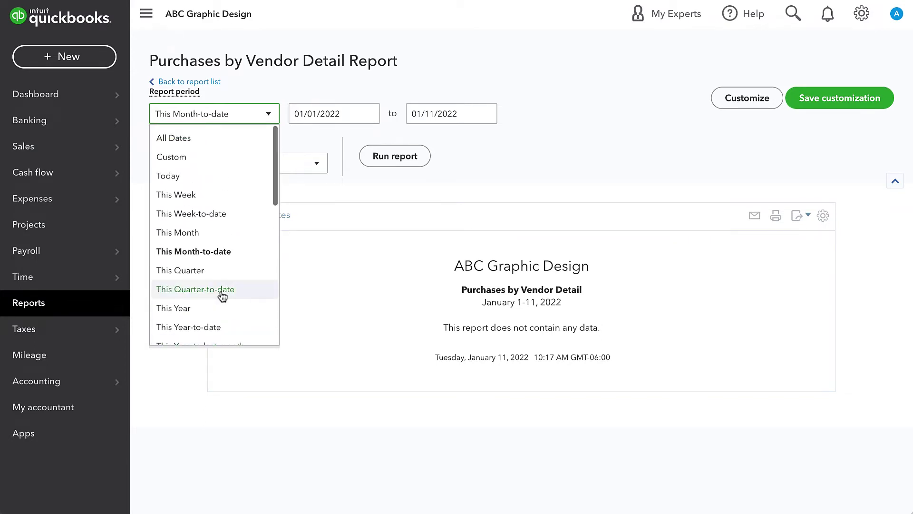
{"action": "scroll", "coordinate": [190, 286], "scroll_direction": "down", "scroll_amount": 5}
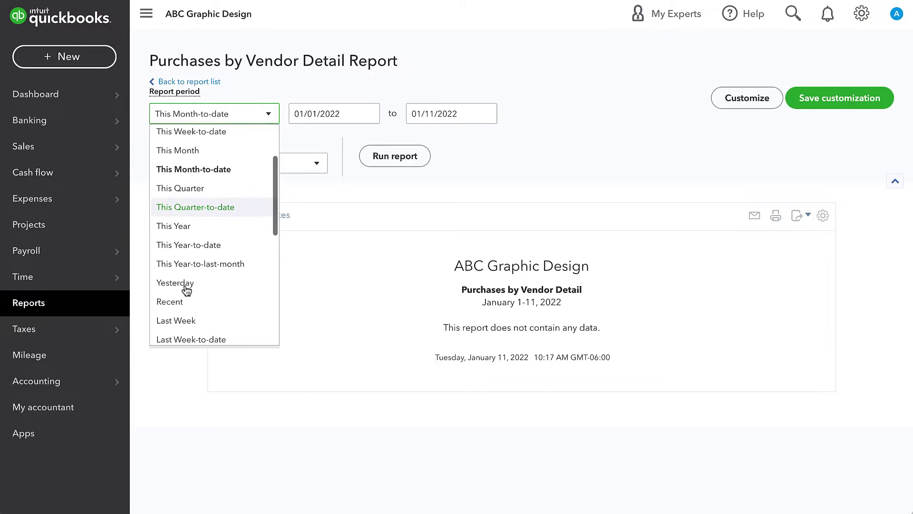
{"action": "left_click", "coordinate": [192, 284]}
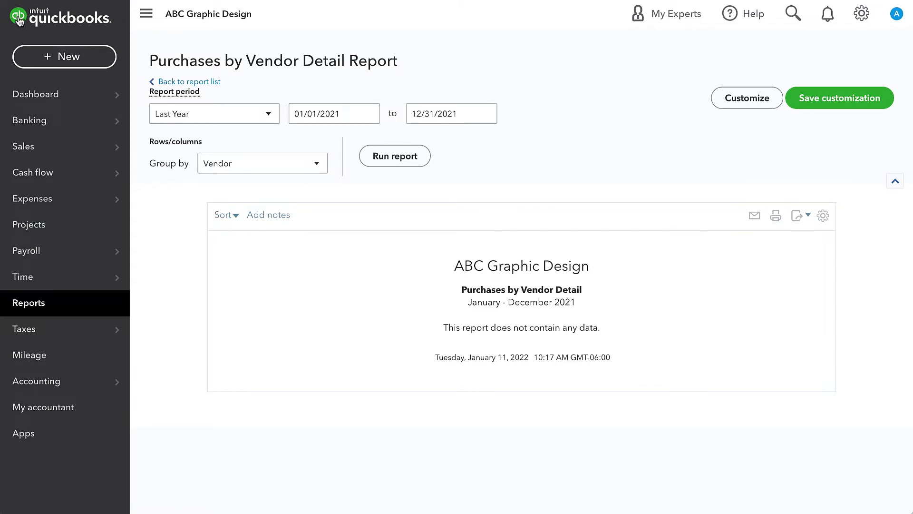
Reopen the recent Expenses by Vendor Summary for Last Year and review vendors like Awesome Agency
{"action": "left_click", "coordinate": [793, 14]}
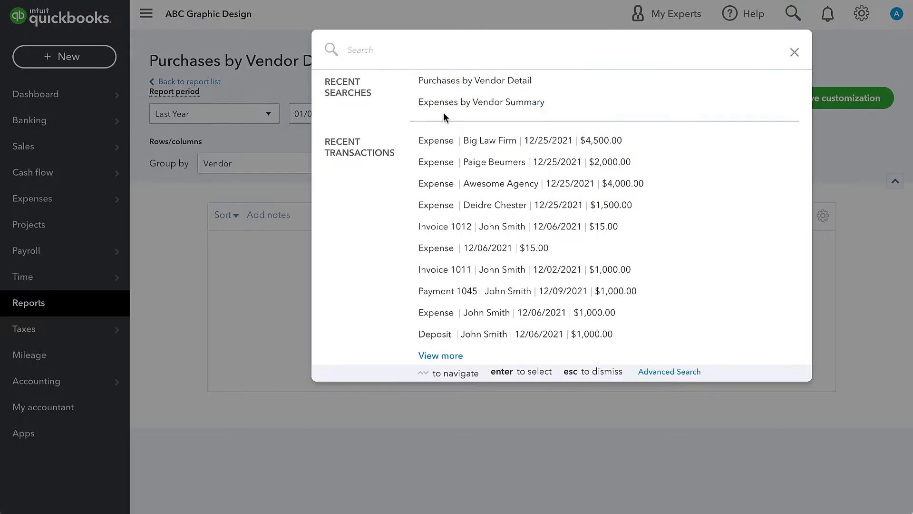
{"action": "left_click", "coordinate": [480, 104]}
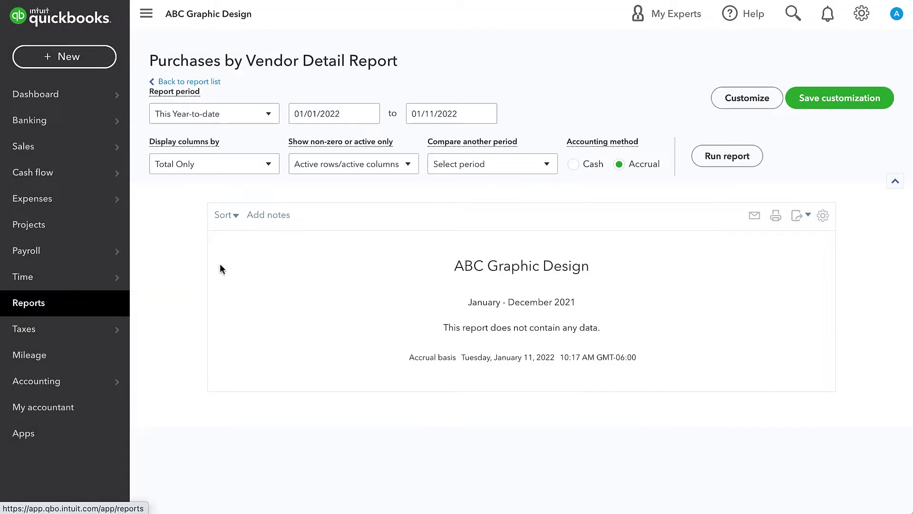
{"action": "left_click", "coordinate": [232, 117]}
{"action": "scroll", "coordinate": [198, 314], "scroll_direction": "down", "scroll_amount": 3}
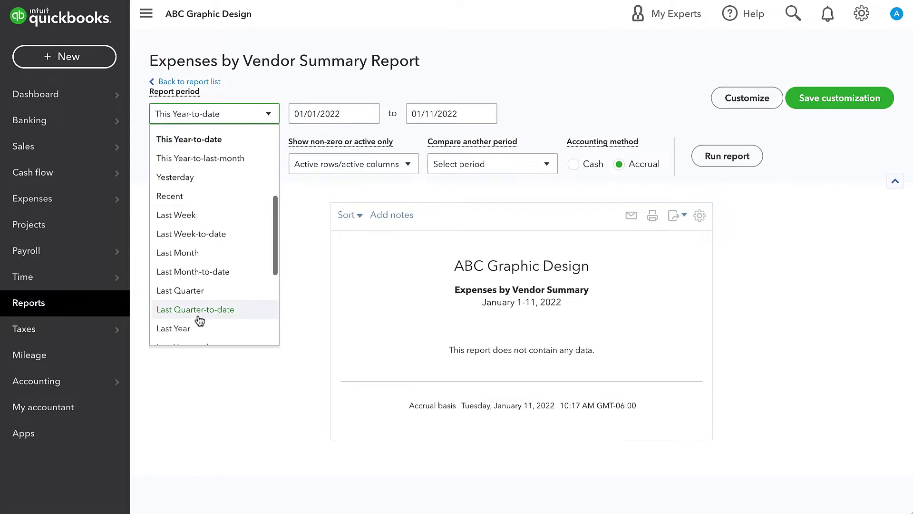
{"action": "left_click", "coordinate": [196, 310]}
{"action": "scroll", "coordinate": [352, 288], "scroll_direction": "down", "scroll_amount": 2}
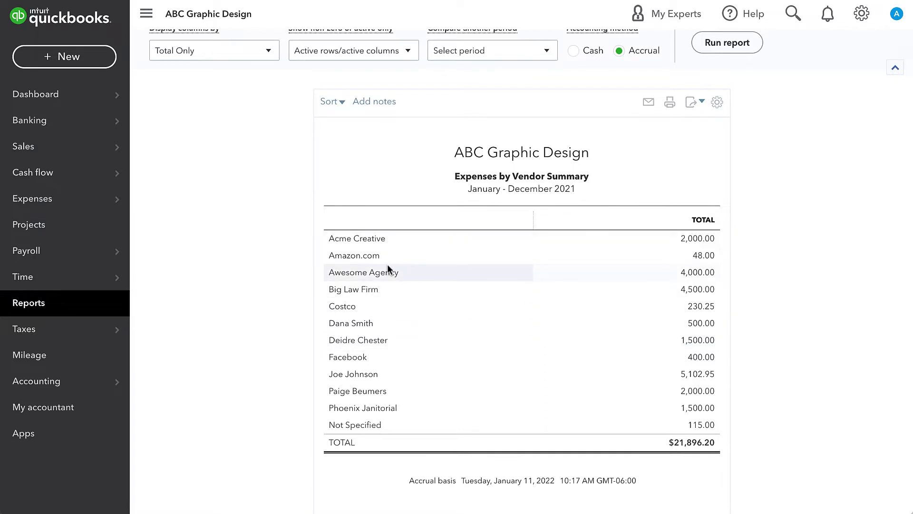
{"action": "left_click_drag", "start_coordinate": [351, 268], "coordinate": [374, 271]}
{"action": "left_click", "coordinate": [377, 271]}
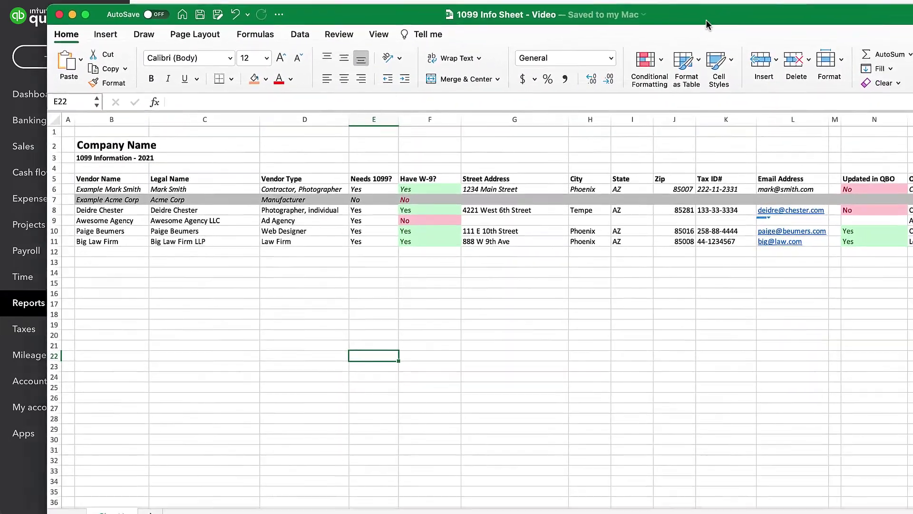
{"action": "left_click_drag", "start_coordinate": [706, 19], "coordinate": [665, 21]}
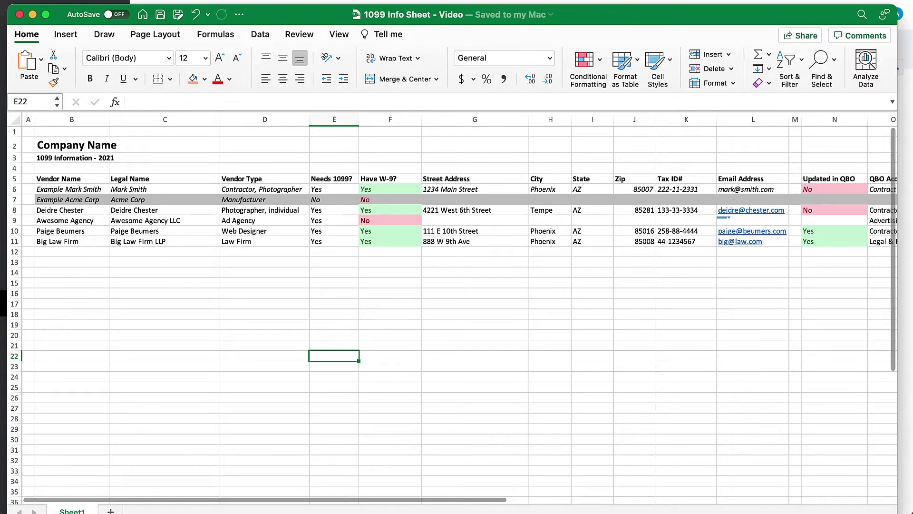
{"action": "scroll", "coordinate": [378, 183], "scroll_direction": "up", "scroll_amount": 3}
{"action": "scroll", "coordinate": [378, 182], "scroll_direction": "left", "scroll_amount": 5}
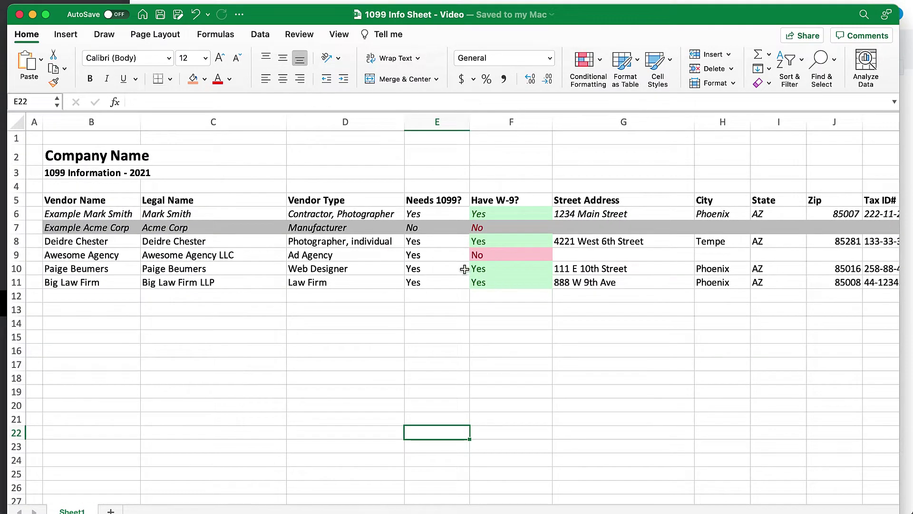
{"action": "scroll", "coordinate": [870, 490], "scroll_direction": "right", "scroll_amount": 3}
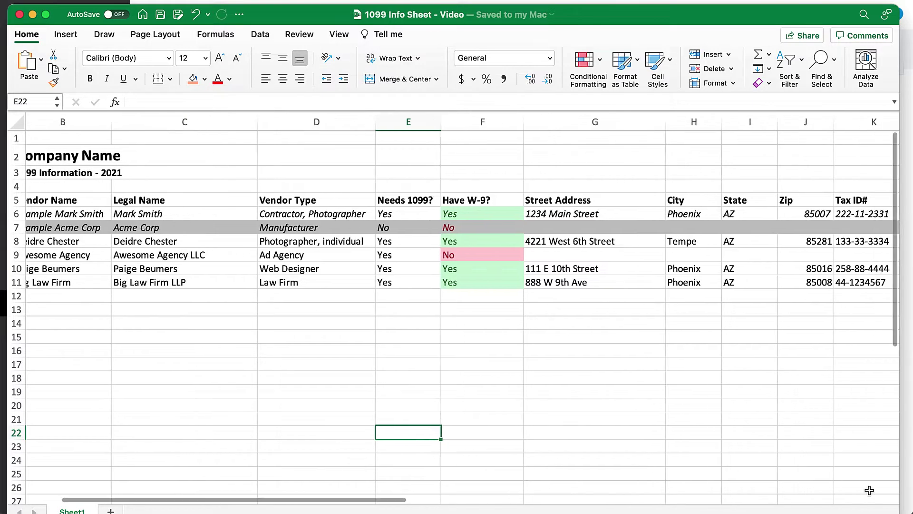
{"action": "scroll", "coordinate": [870, 490], "scroll_direction": "left", "scroll_amount": 3}
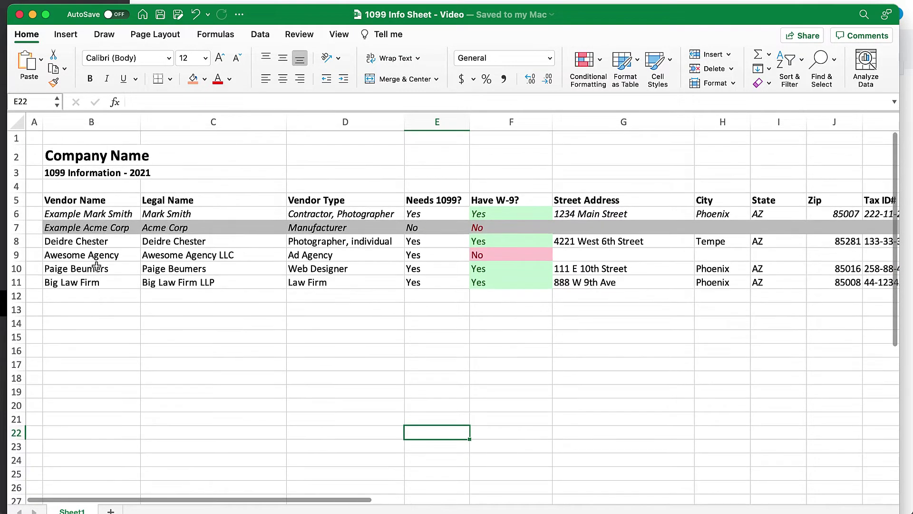
{"action": "left_click", "coordinate": [98, 243]}
{"action": "left_click_drag", "start_coordinate": [99, 243], "coordinate": [90, 283]}
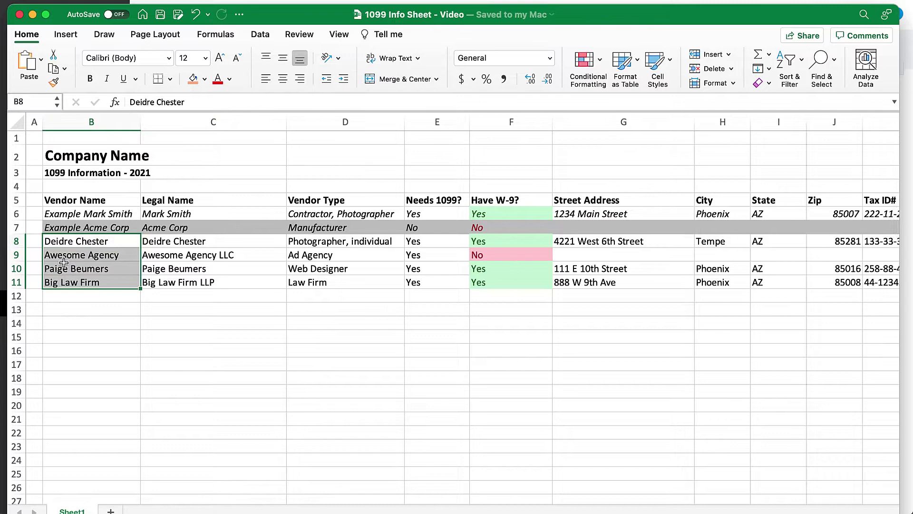
{"action": "left_click_drag", "start_coordinate": [19, 230], "coordinate": [18, 216]}
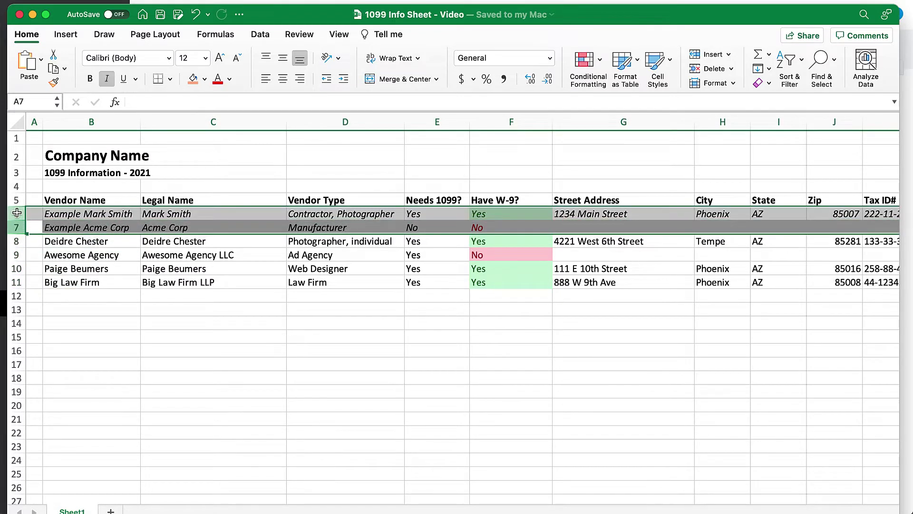
{"action": "left_click", "coordinate": [81, 350]}
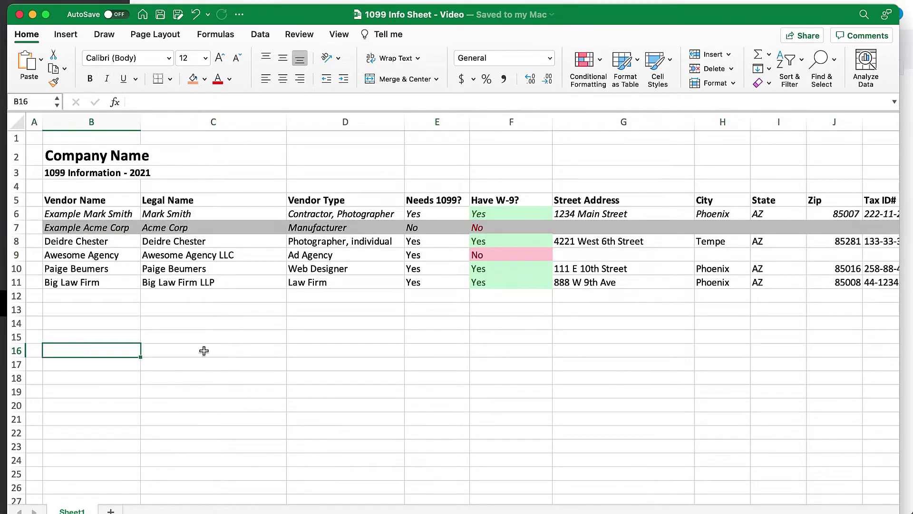
{"action": "scroll", "coordinate": [234, 350], "scroll_direction": "right", "scroll_amount": 2}
{"action": "scroll", "coordinate": [234, 350], "scroll_direction": "left", "scroll_amount": 2}
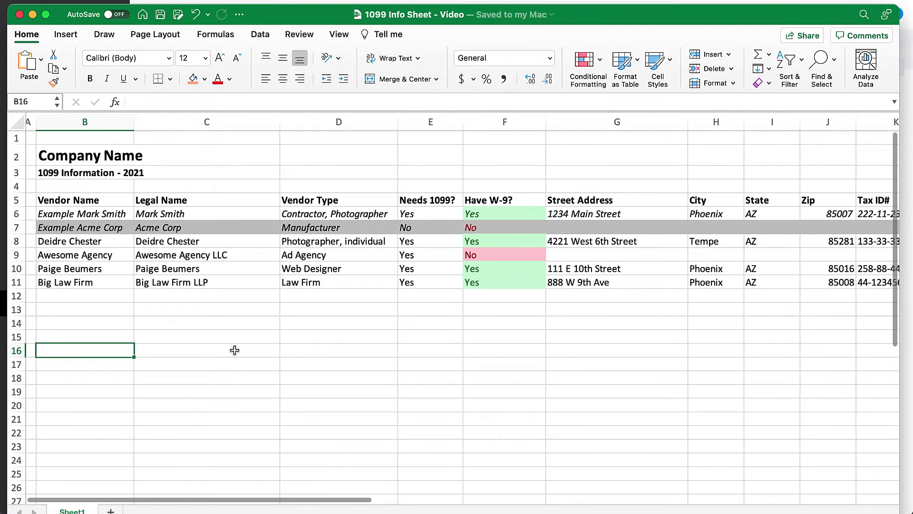
{"action": "scroll", "coordinate": [235, 351], "scroll_direction": "right", "scroll_amount": 1}
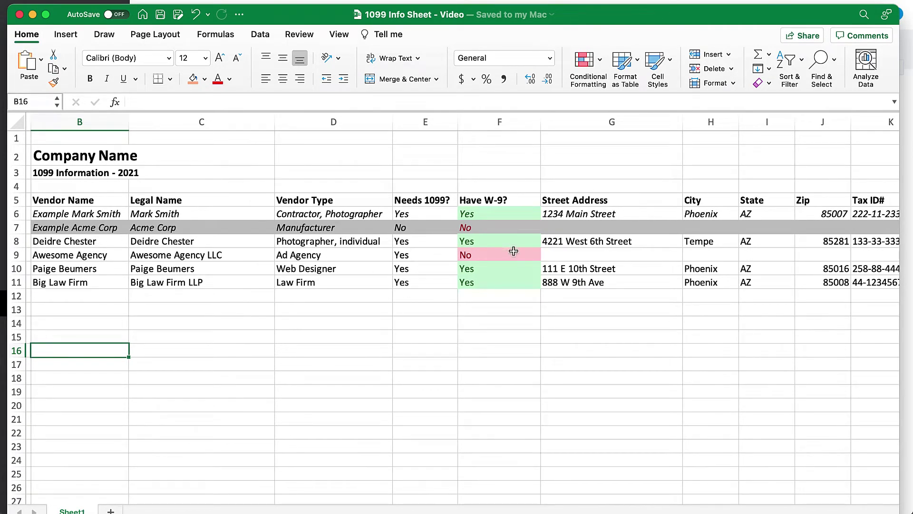
{"action": "left_click", "coordinate": [585, 243]}
{"action": "scroll", "coordinate": [578, 281], "scroll_direction": "right", "scroll_amount": 3}
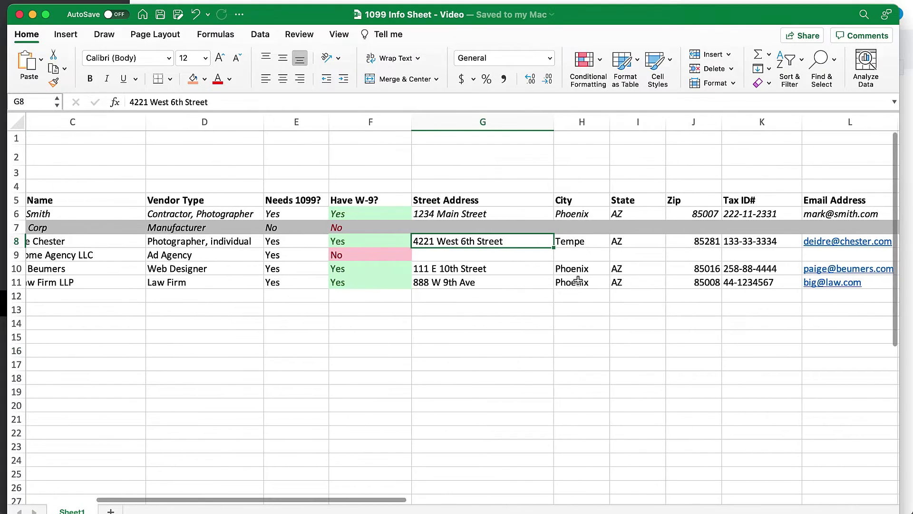
{"action": "scroll", "coordinate": [572, 357], "scroll_direction": "right", "scroll_amount": 4}
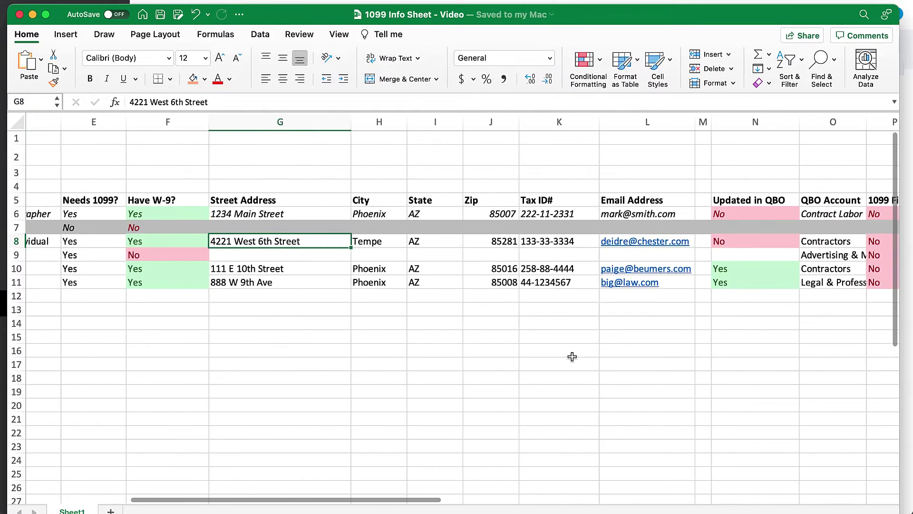
{"action": "key", "text": "Right"}
{"action": "key", "text": "Right"}
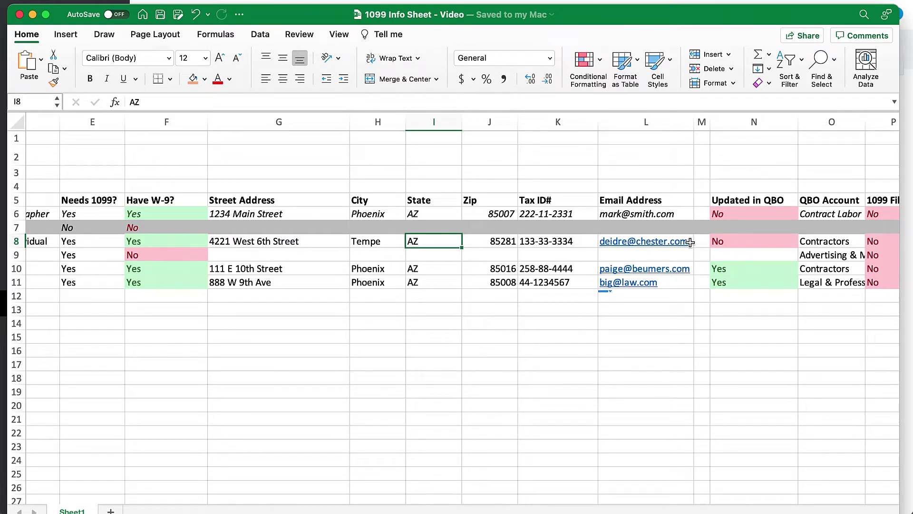
{"action": "left_click", "coordinate": [532, 244]}
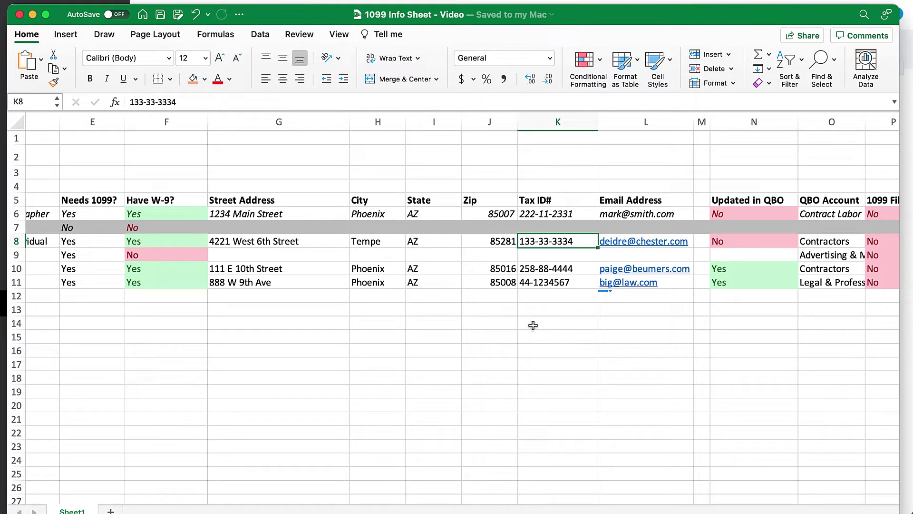
{"action": "left_click", "coordinate": [835, 239]}
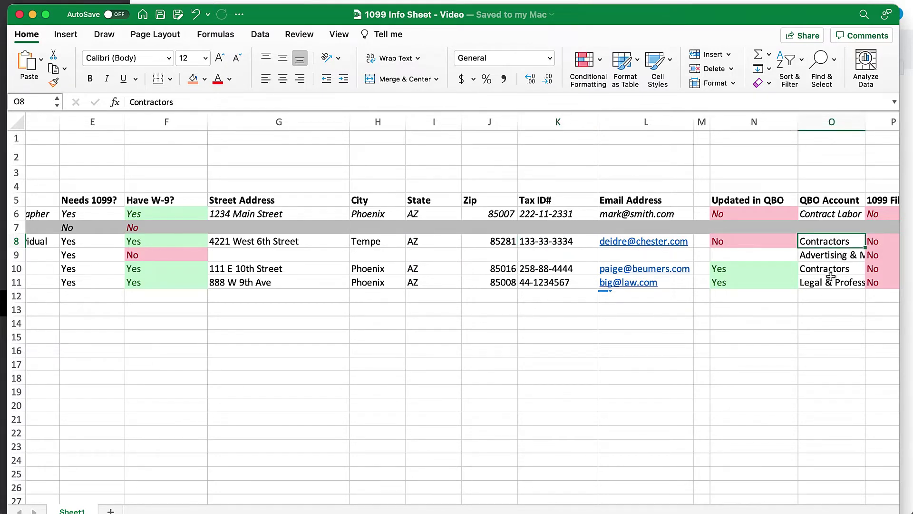
{"action": "scroll", "coordinate": [831, 276], "scroll_direction": "right", "scroll_amount": 2}
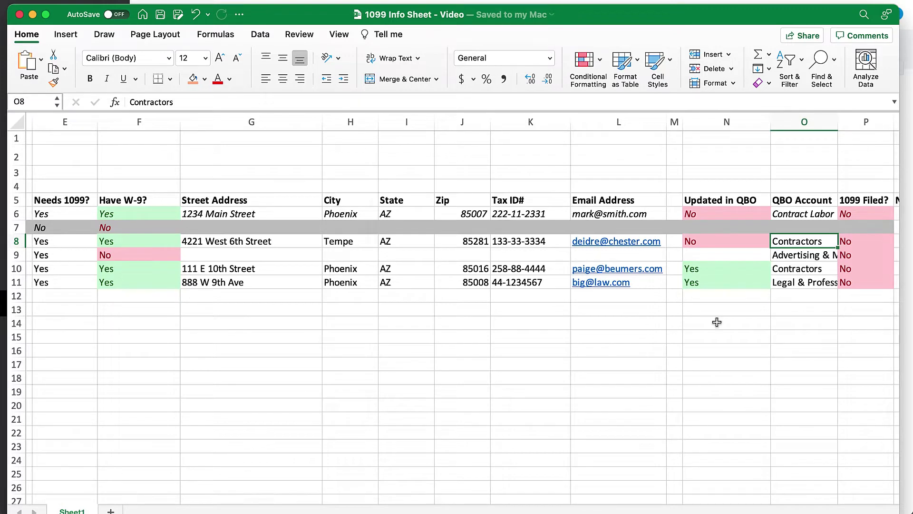
{"action": "scroll", "coordinate": [495, 312], "scroll_direction": "right", "scroll_amount": 2}
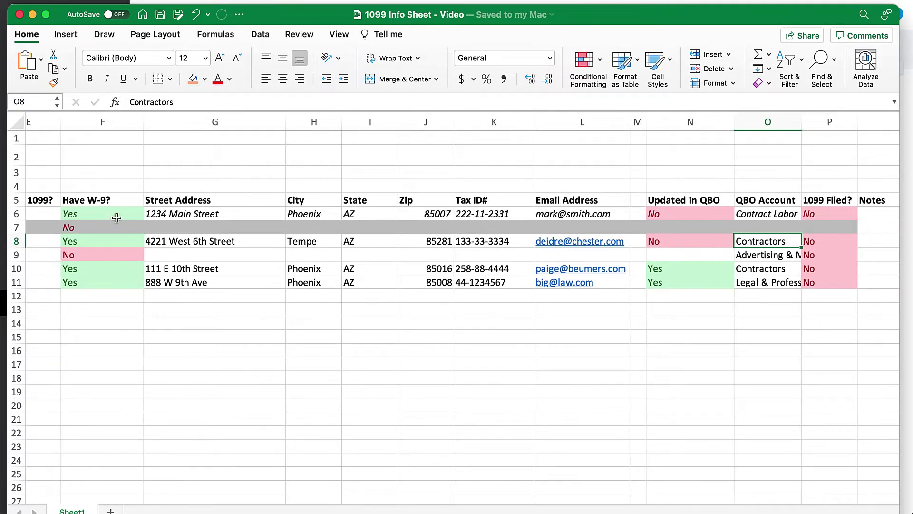
{"action": "scroll", "coordinate": [116, 218], "scroll_direction": "left", "scroll_amount": 5}
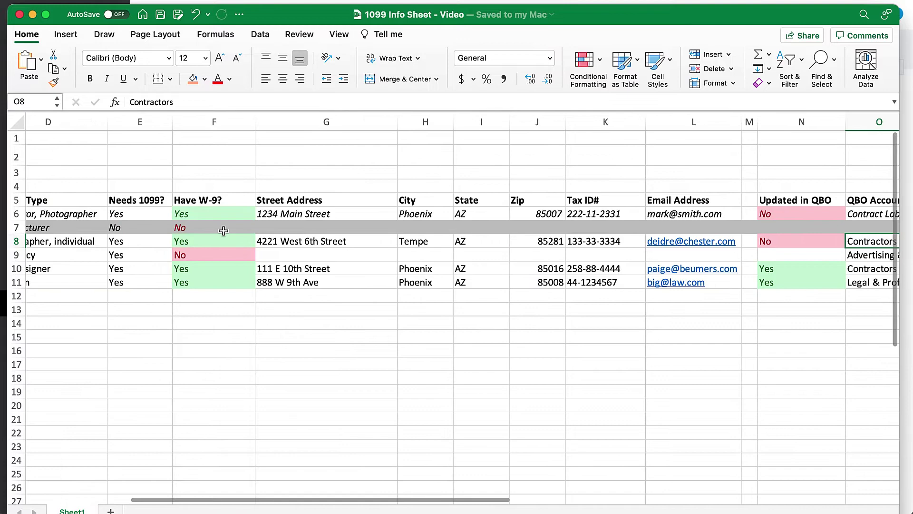
{"action": "left_click", "coordinate": [127, 230]}
{"action": "scroll", "coordinate": [125, 231], "scroll_direction": "left", "scroll_amount": 1}
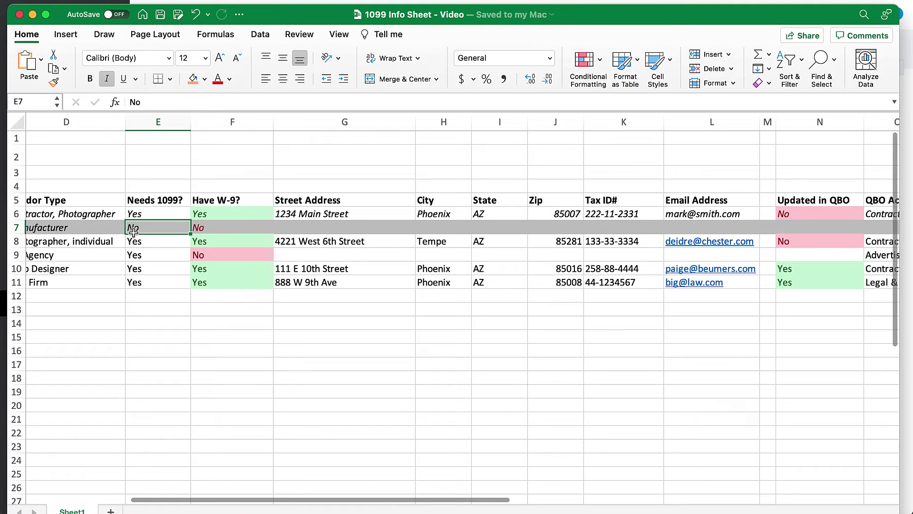
{"action": "key", "text": "shift+space"}
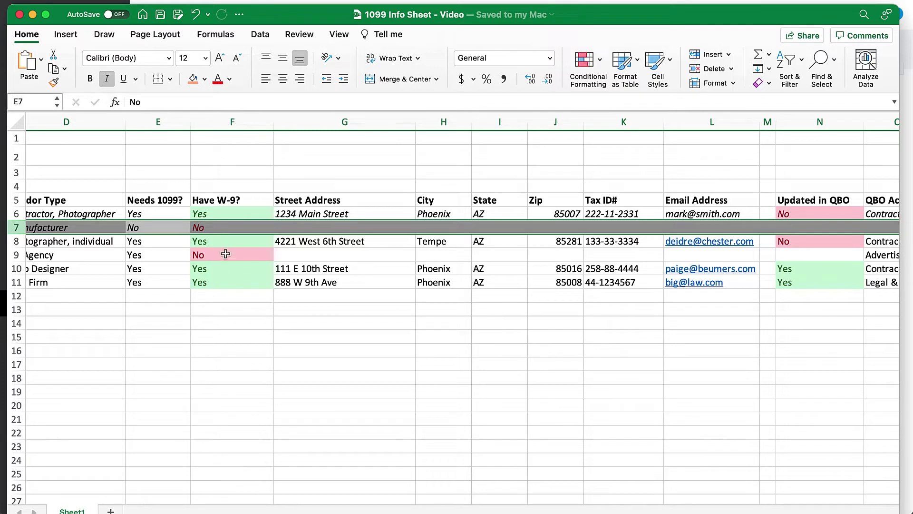
{"action": "left_click", "coordinate": [227, 215]}
{"action": "scroll", "coordinate": [431, 335], "scroll_direction": "right", "scroll_amount": 3}
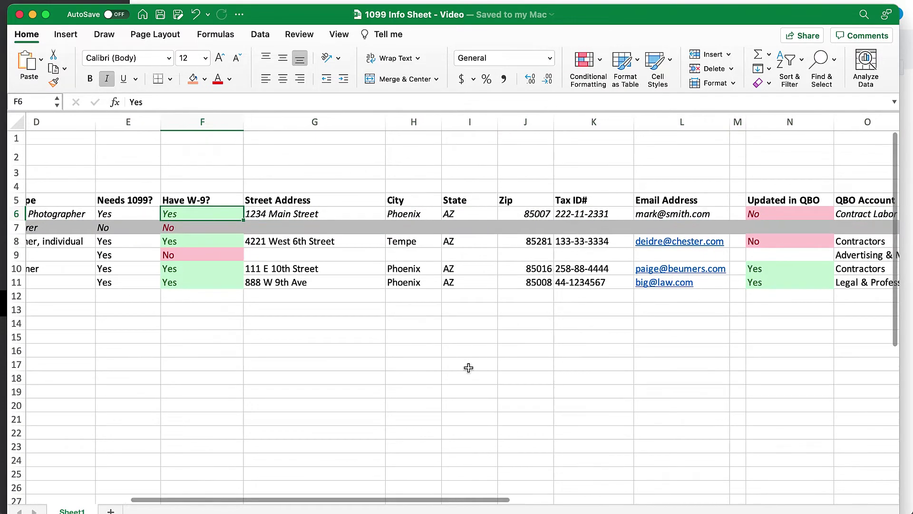
{"action": "left_click", "coordinate": [752, 267]}
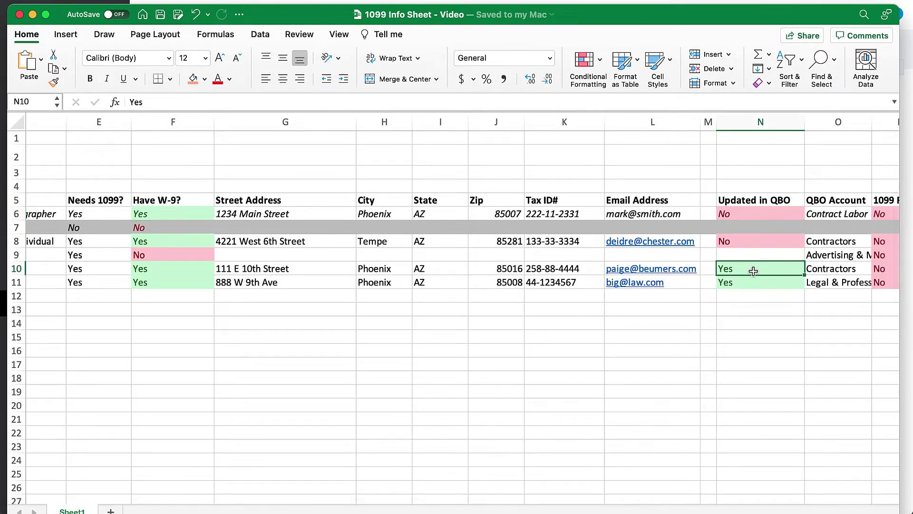
{"action": "scroll", "coordinate": [752, 267], "scroll_direction": "right", "scroll_amount": 2}
{"action": "left_click", "coordinate": [857, 265]}
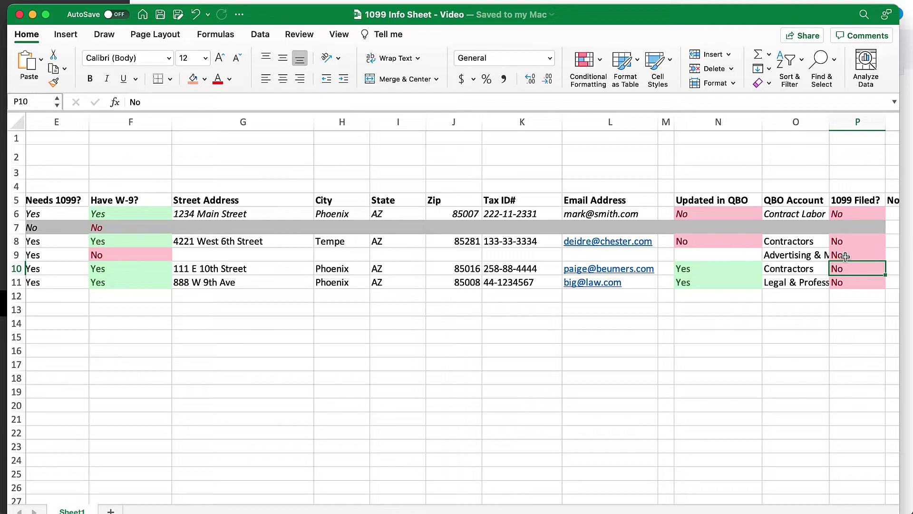
{"action": "left_click", "coordinate": [845, 257]}
{"action": "type", "text": "Yes"}
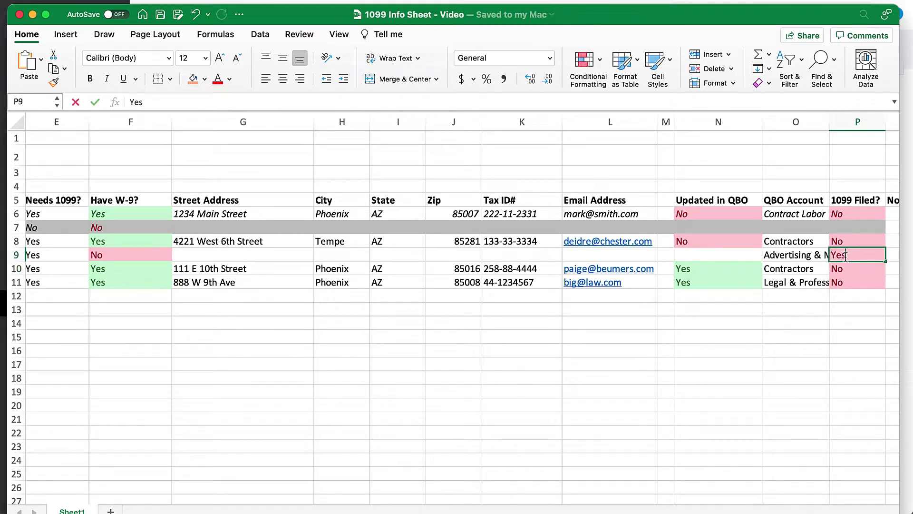
{"action": "key", "text": "Return"}
{"action": "key", "text": "super+z"}
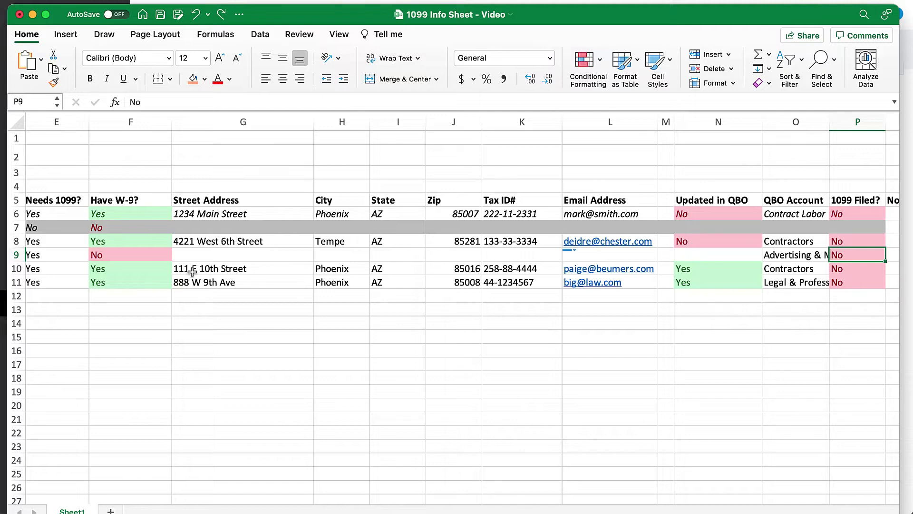
{"action": "left_click", "coordinate": [129, 256]}
{"action": "left_click", "coordinate": [680, 218]}
{"action": "left_click", "coordinate": [847, 219]}
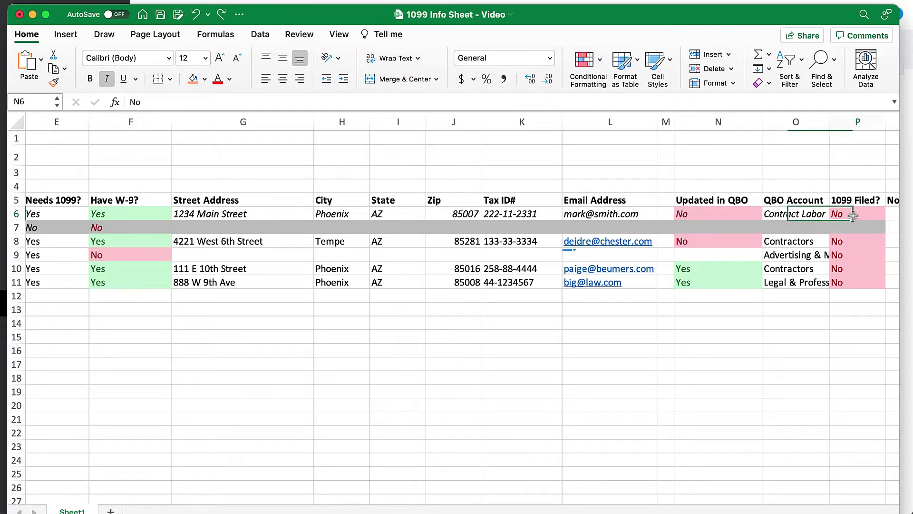
{"action": "scroll", "coordinate": [412, 312], "scroll_direction": "left", "scroll_amount": 5}
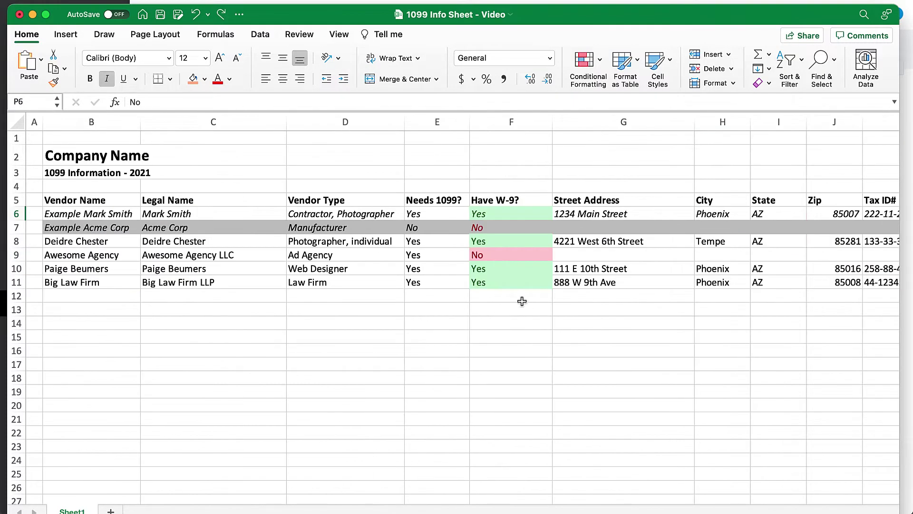
{"action": "scroll", "coordinate": [526, 297], "scroll_direction": "right", "scroll_amount": 6}
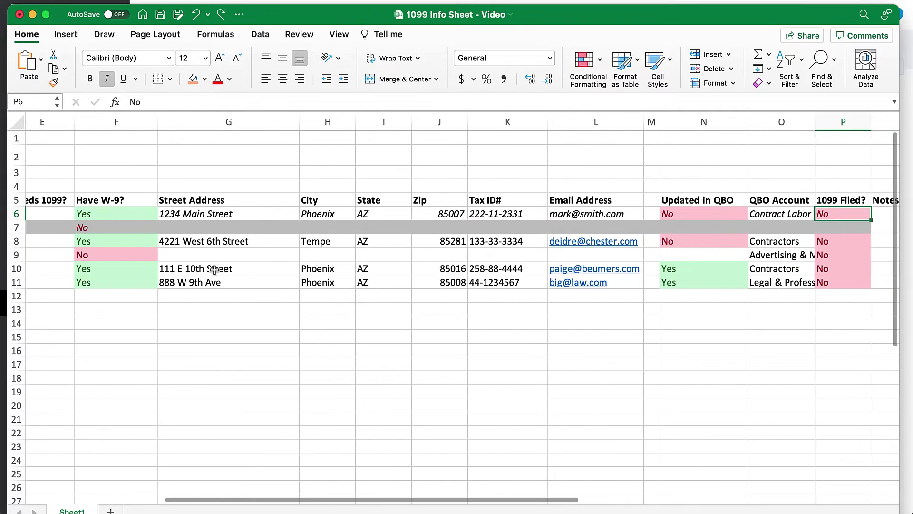
{"action": "left_click_drag", "start_coordinate": [215, 270], "coordinate": [713, 309]}
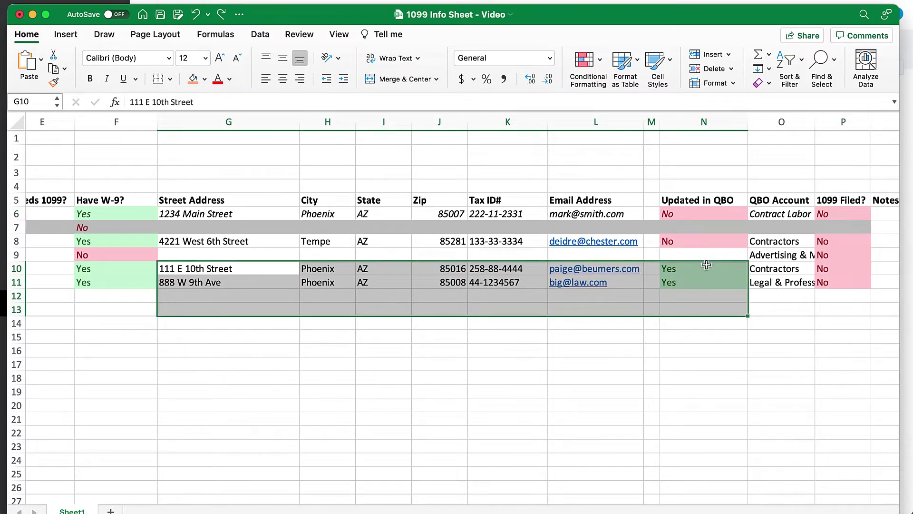
{"action": "left_click_drag", "start_coordinate": [712, 266], "coordinate": [710, 281]}
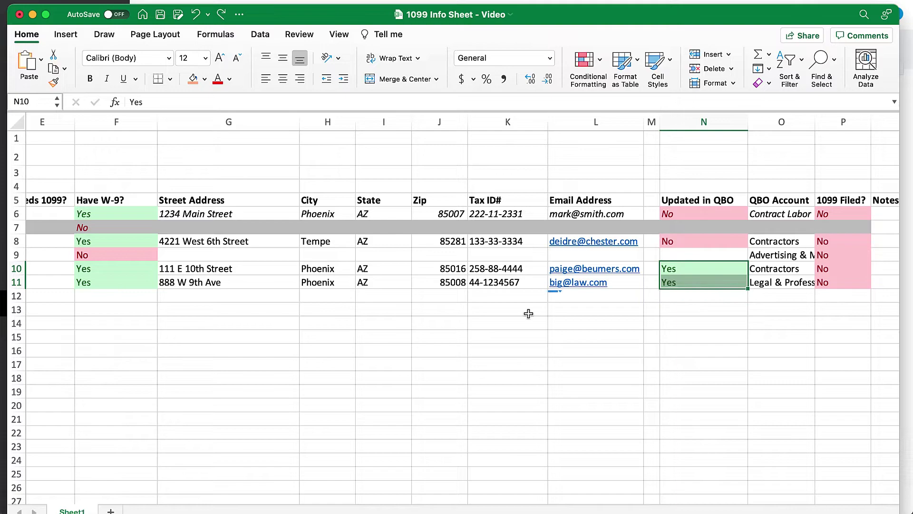
{"action": "scroll", "coordinate": [526, 309], "scroll_direction": "left", "scroll_amount": 6}
{"action": "left_click_drag", "start_coordinate": [74, 268], "coordinate": [300, 269]}
{"action": "left_click_drag", "start_coordinate": [112, 289], "coordinate": [296, 282]}
{"action": "scroll", "coordinate": [544, 422], "scroll_direction": "right", "scroll_amount": 5}
{"action": "scroll", "coordinate": [546, 422], "scroll_direction": "right", "scroll_amount": 2}
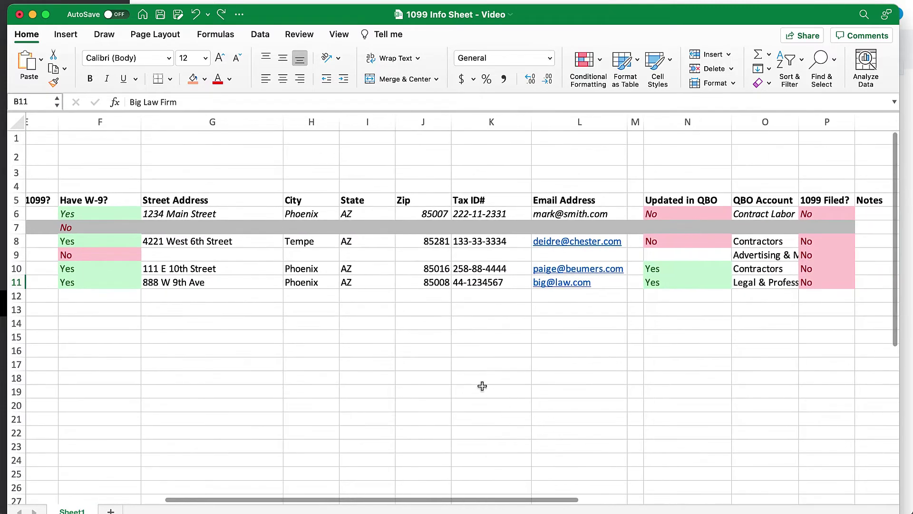
{"action": "left_click", "coordinate": [710, 246]}
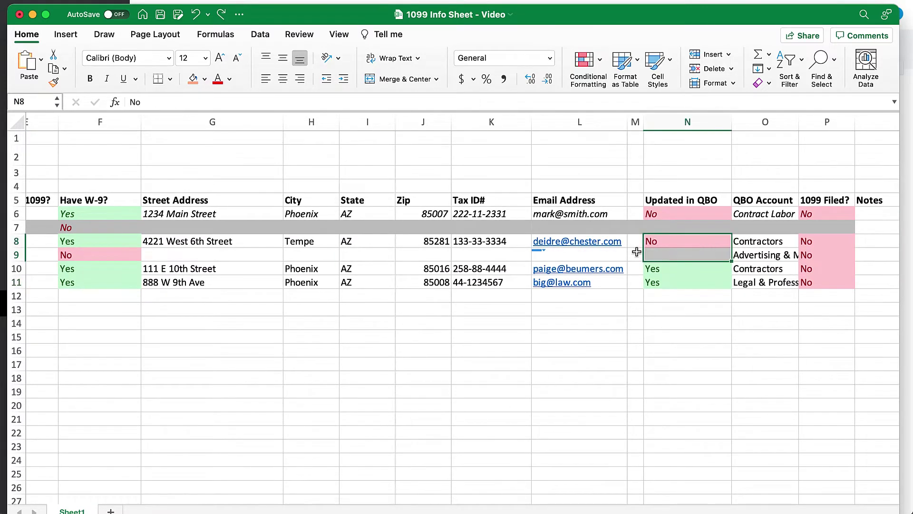
{"action": "left_click", "coordinate": [508, 245]}
{"action": "scroll", "coordinate": [471, 243], "scroll_direction": "left", "scroll_amount": 6}
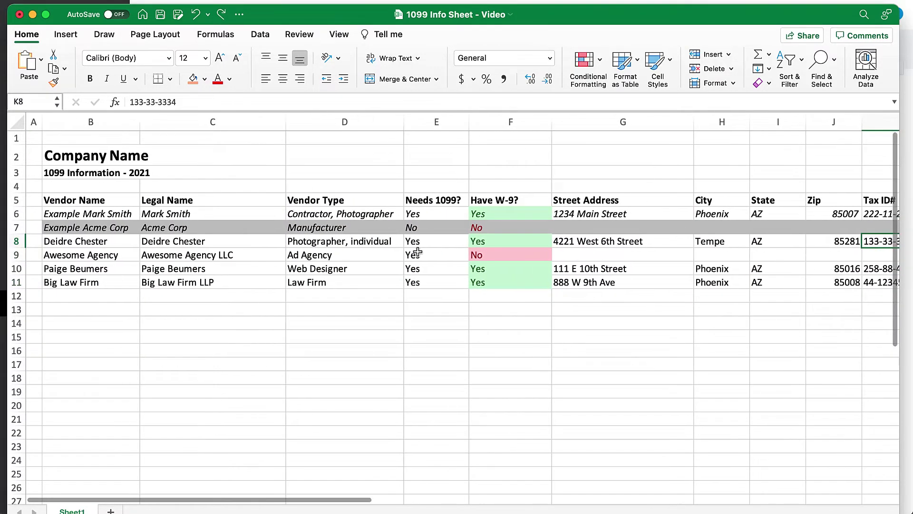
{"action": "scroll", "coordinate": [421, 251], "scroll_direction": "right", "scroll_amount": 6}
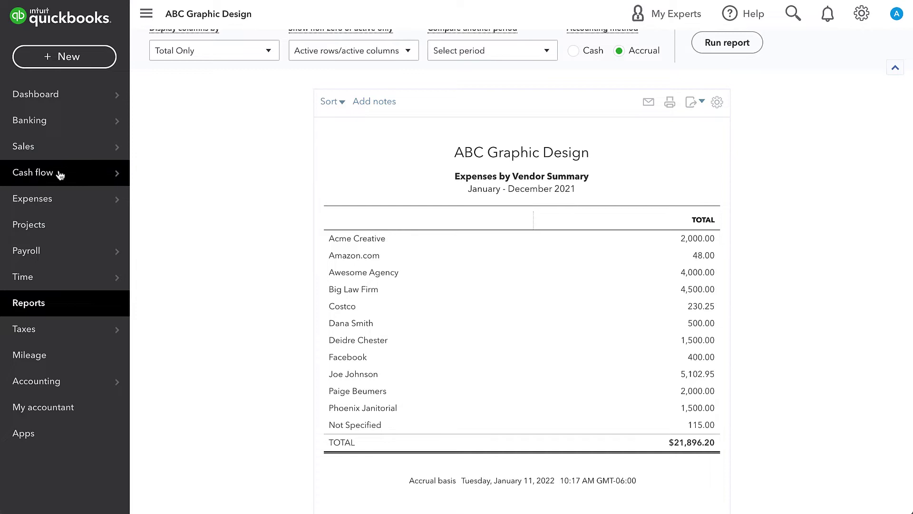
Go to the Vendors list and open the contractor with the $1,500.00 contract expense
{"action": "mouse_move", "coordinate": [58, 195]}
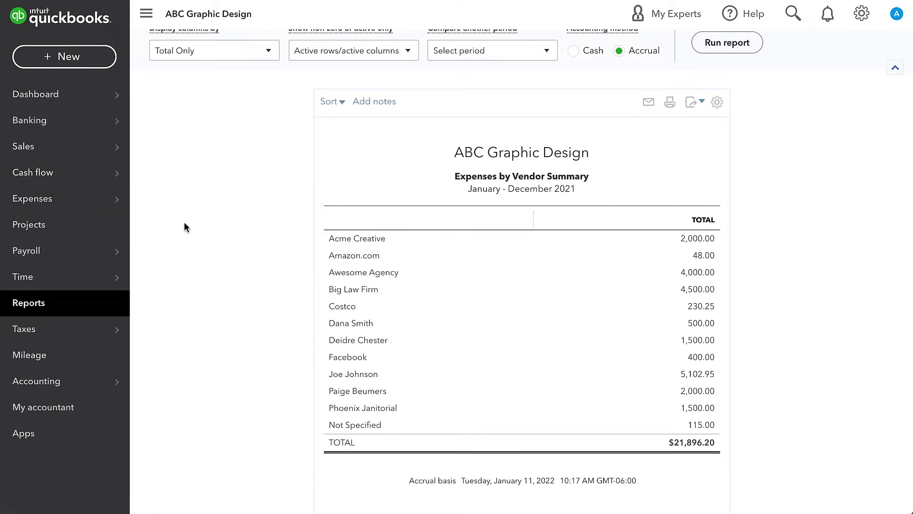
{"action": "left_click", "coordinate": [160, 228]}
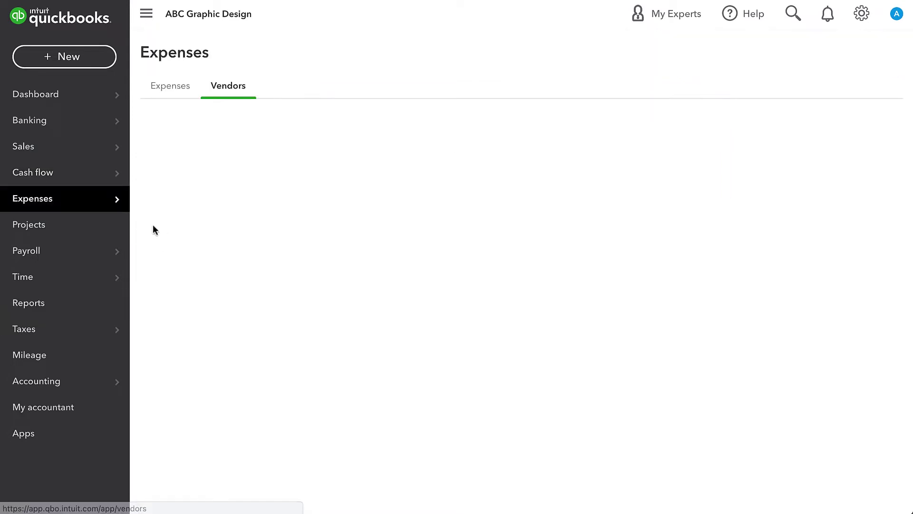
{"action": "left_click", "coordinate": [861, 13]}
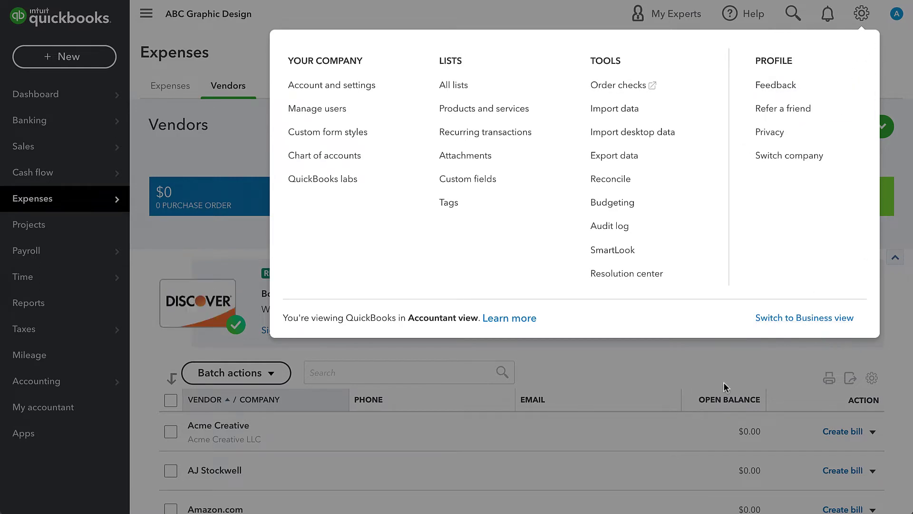
{"action": "left_click", "coordinate": [311, 426]}
{"action": "scroll", "coordinate": [311, 426], "scroll_direction": "down", "scroll_amount": 7}
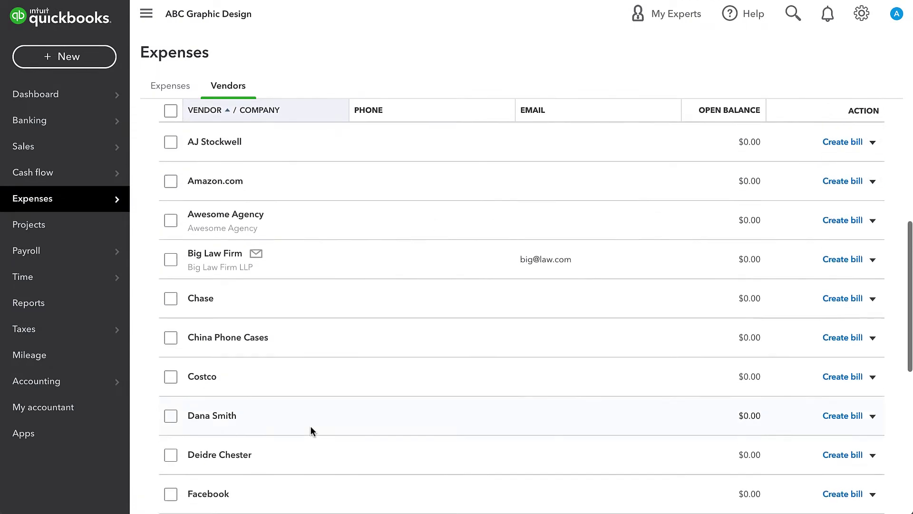
{"action": "left_click", "coordinate": [240, 412]}
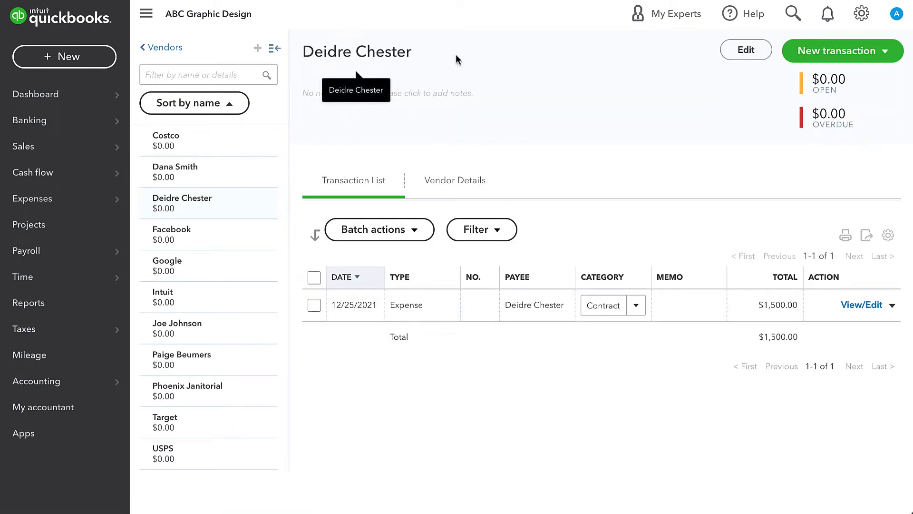
Edit the vendor, entering its street address, city, state AZ, ZIP and e-mail address
{"action": "left_click", "coordinate": [735, 53]}
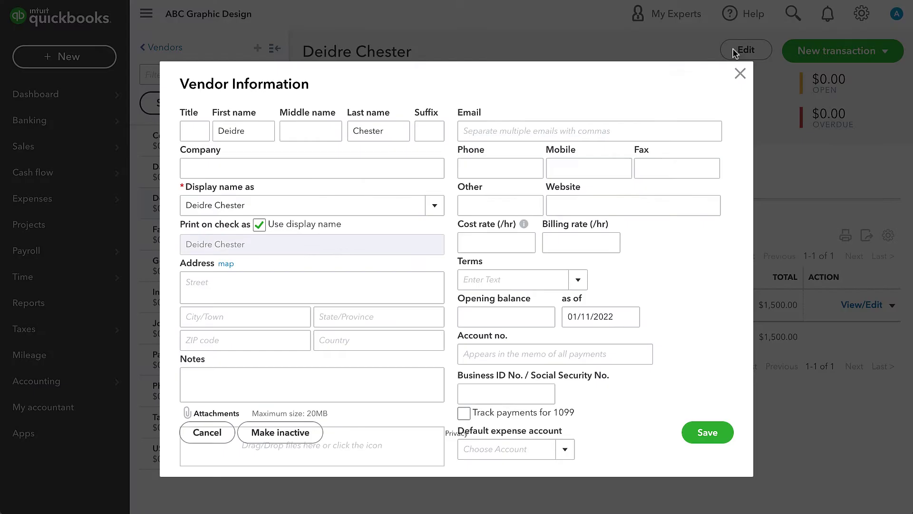
{"action": "left_click", "coordinate": [244, 289]}
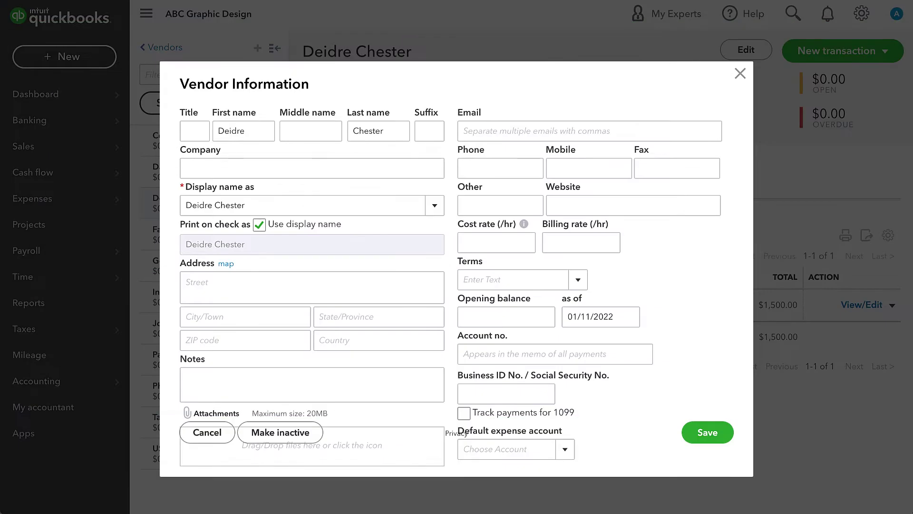
{"action": "left_click", "coordinate": [238, 287]}
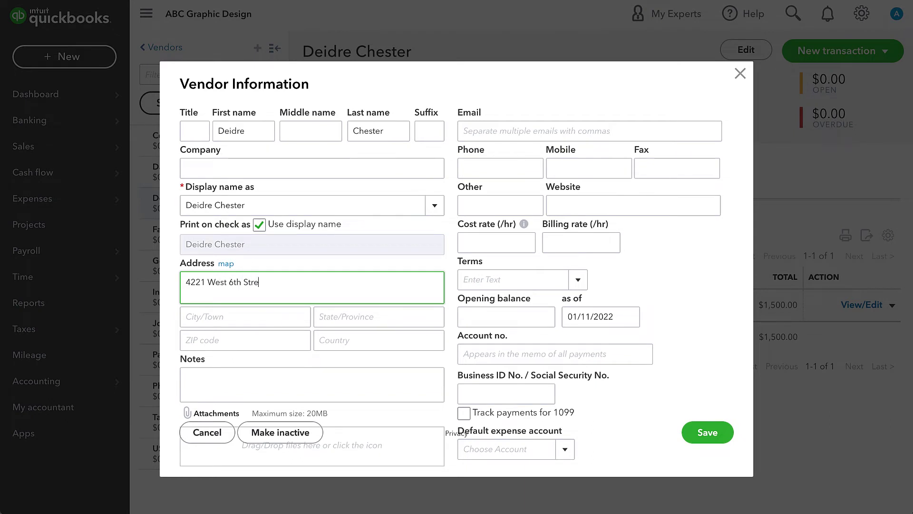
{"action": "type", "text": "Tempe"}
{"action": "key", "text": "Tab"}
{"action": "type", "text": "AZ"}
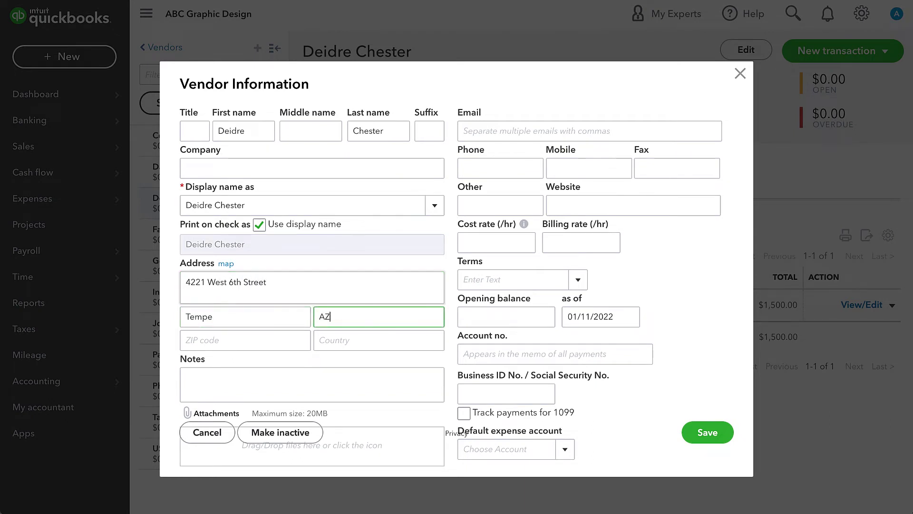
{"action": "key", "text": "Tab"}
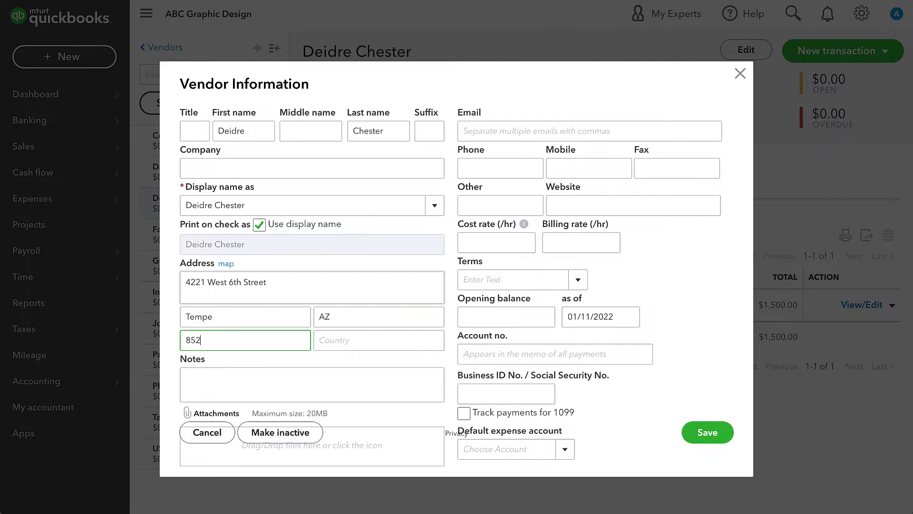
{"action": "left_click", "coordinate": [473, 132]}
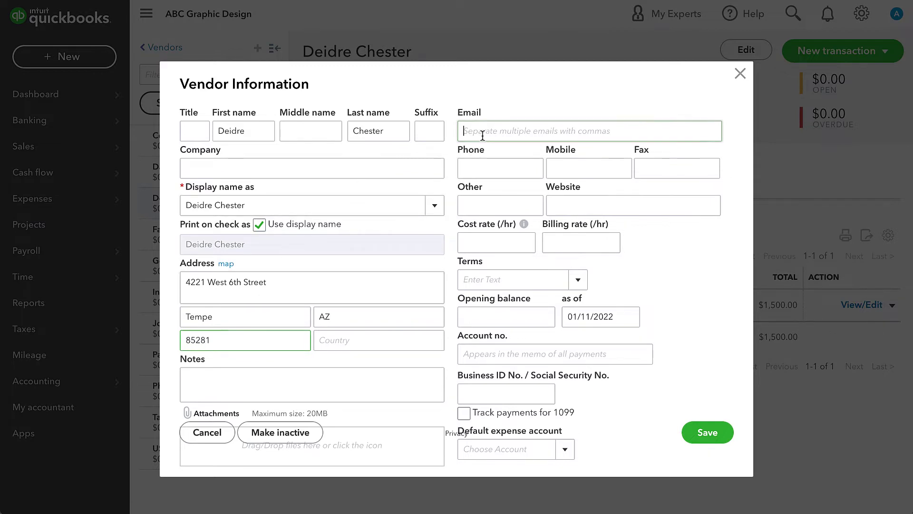
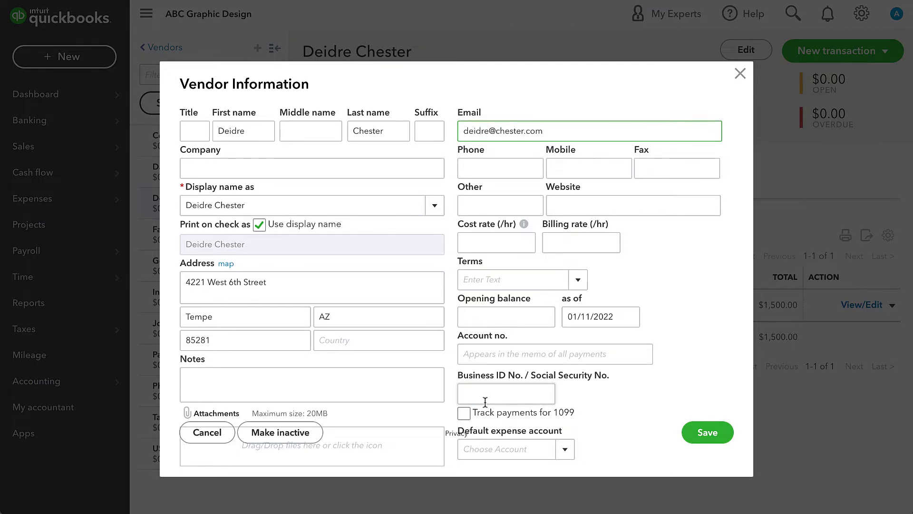
Enable 1099 payment tracking, enter the vendor's tax ID number, and save the record
{"action": "left_click", "coordinate": [464, 413]}
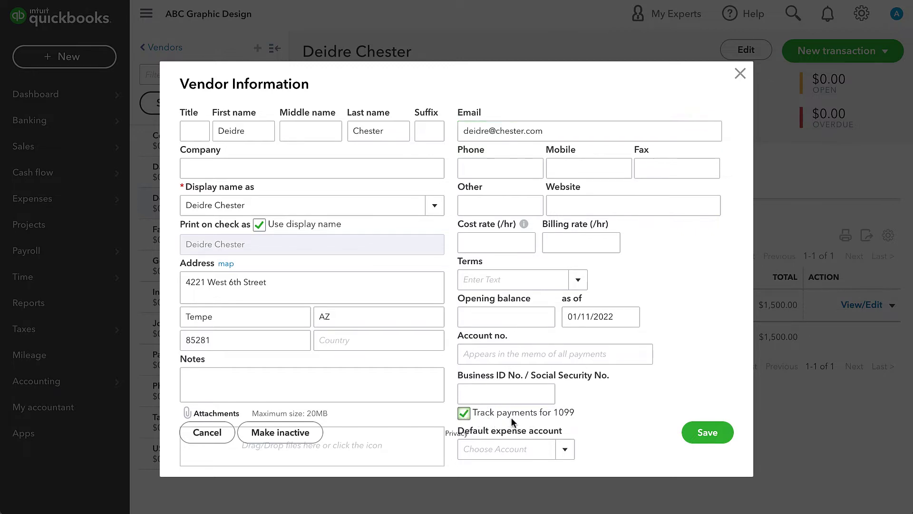
{"action": "left_click", "coordinate": [522, 395]}
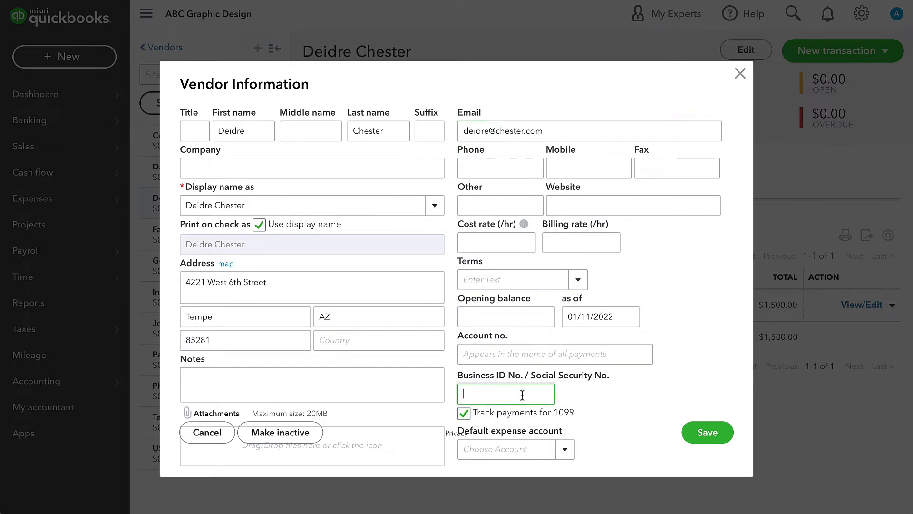
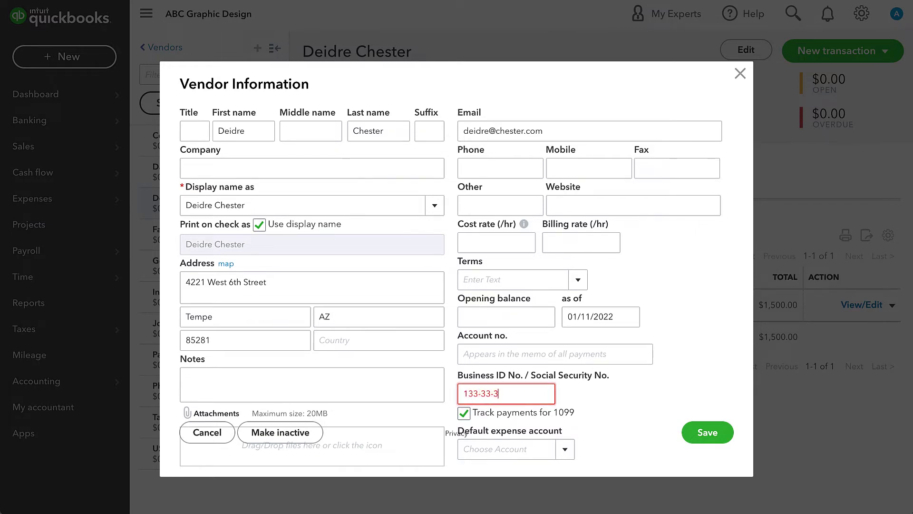
{"action": "left_click", "coordinate": [492, 490]}
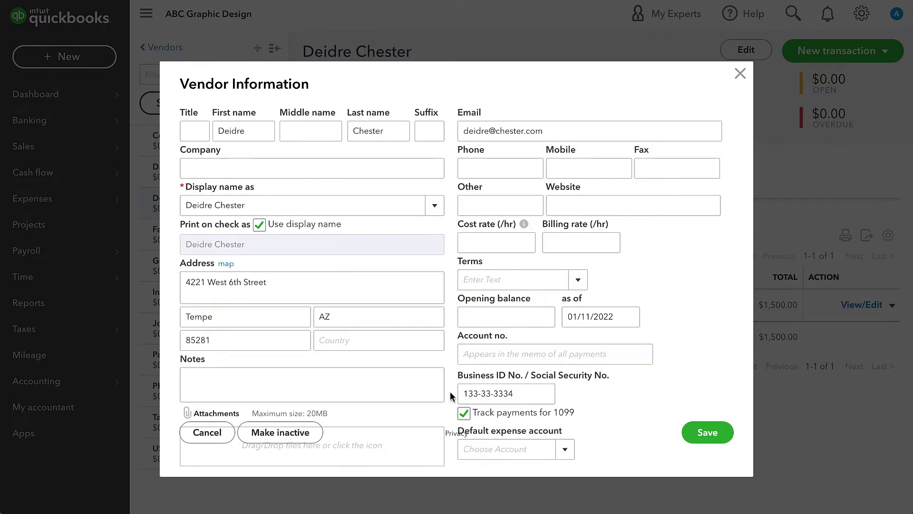
{"action": "left_click", "coordinate": [718, 432]}
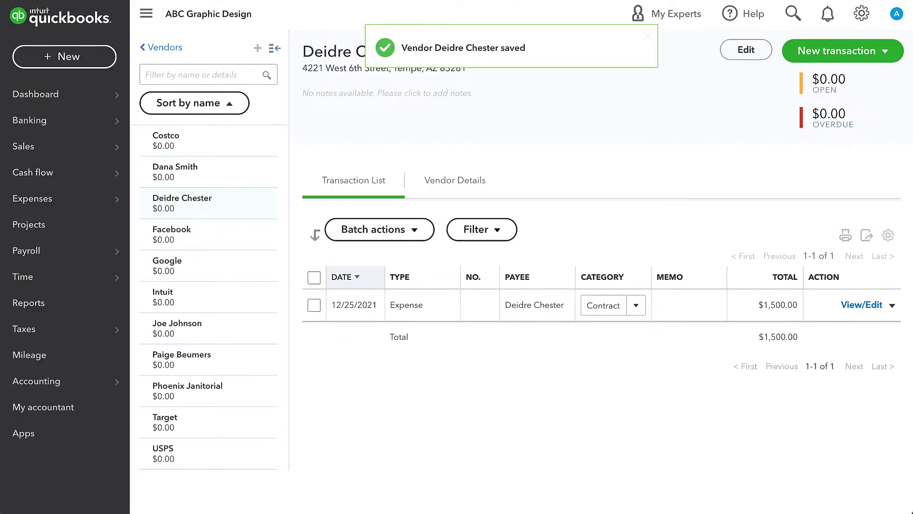
Enter Yes in cell N8 (Updated in QBO) of the 1099 tracker
{"action": "left_click_drag", "start_coordinate": [689, 296], "coordinate": [625, 41]}
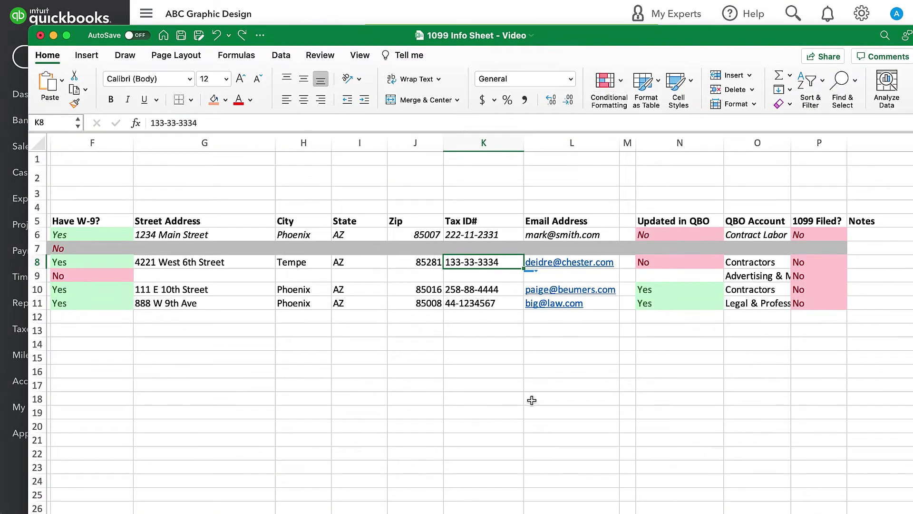
{"action": "left_click", "coordinate": [673, 264]}
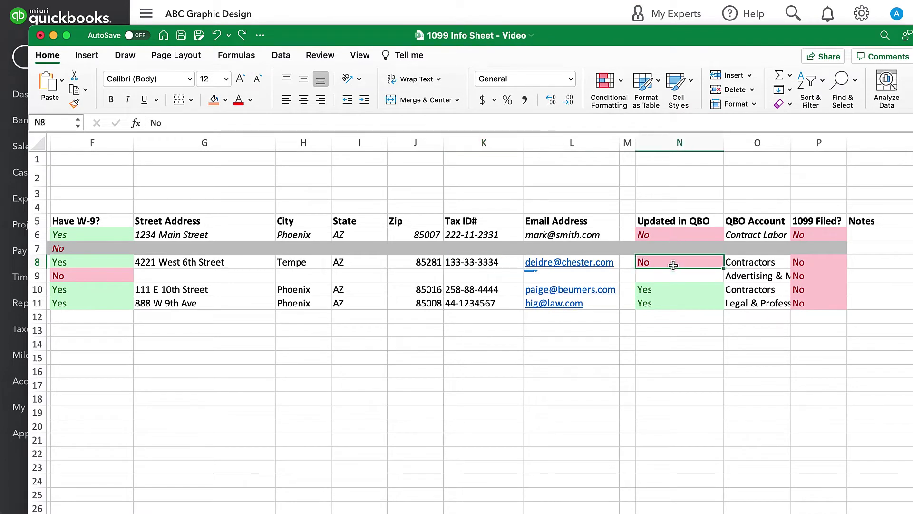
{"action": "type", "text": "Yes"}
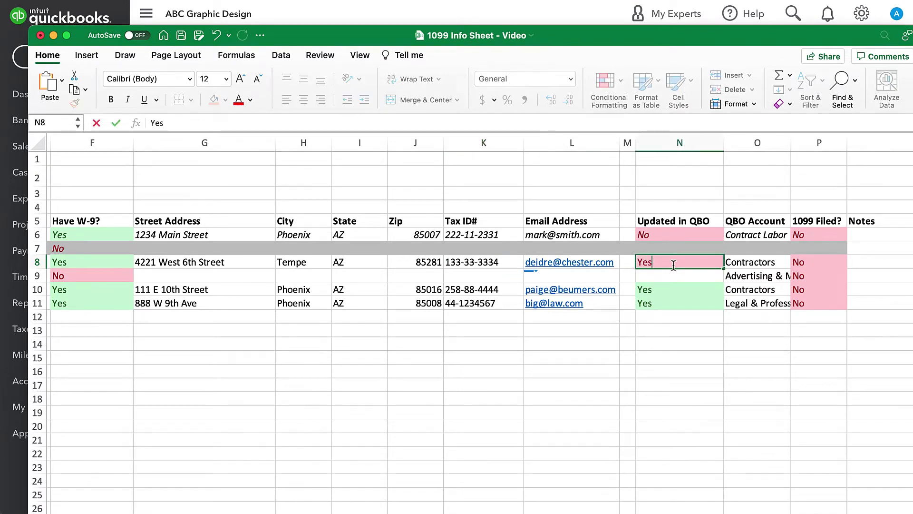
{"action": "key", "text": "Return"}
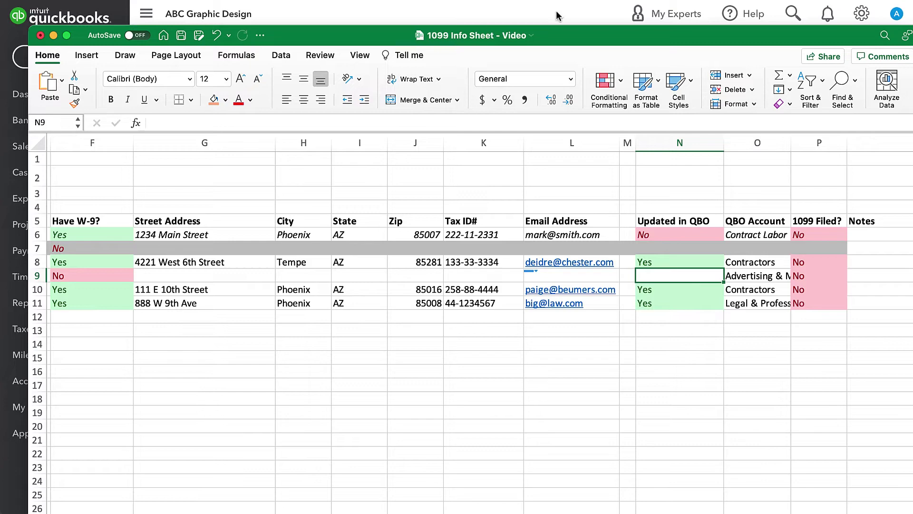
Review the Awesome Agency row and the Updated in QBO cells N10:N11
{"action": "key", "text": "ctrl+Left"}
{"action": "key", "text": "super+s"}
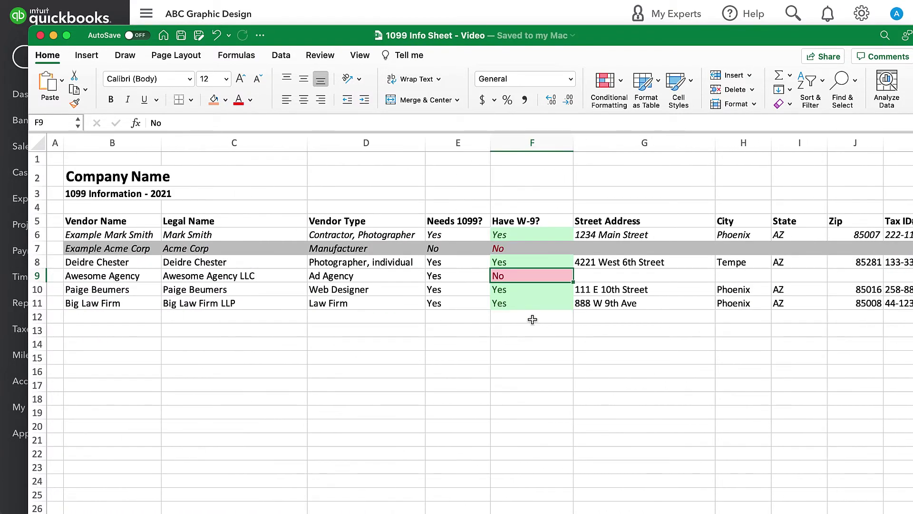
{"action": "key", "text": "shift+space"}
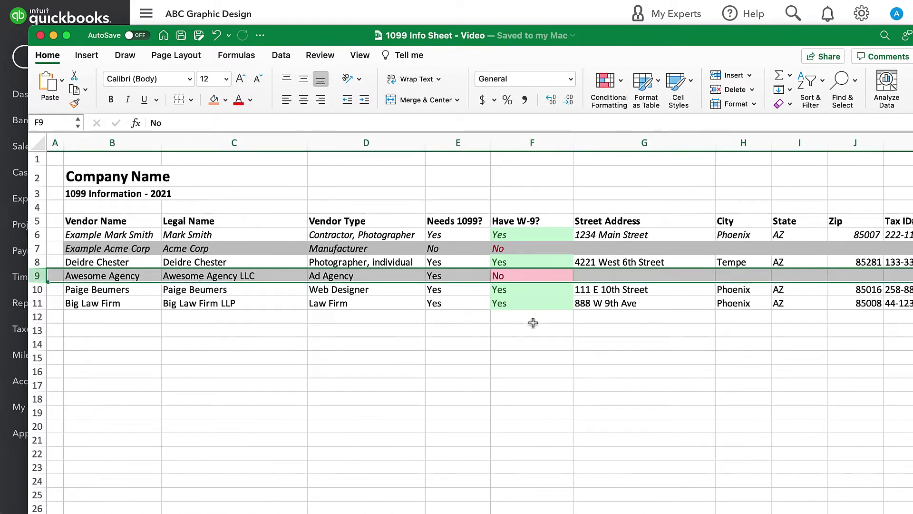
{"action": "left_click", "coordinate": [544, 276]}
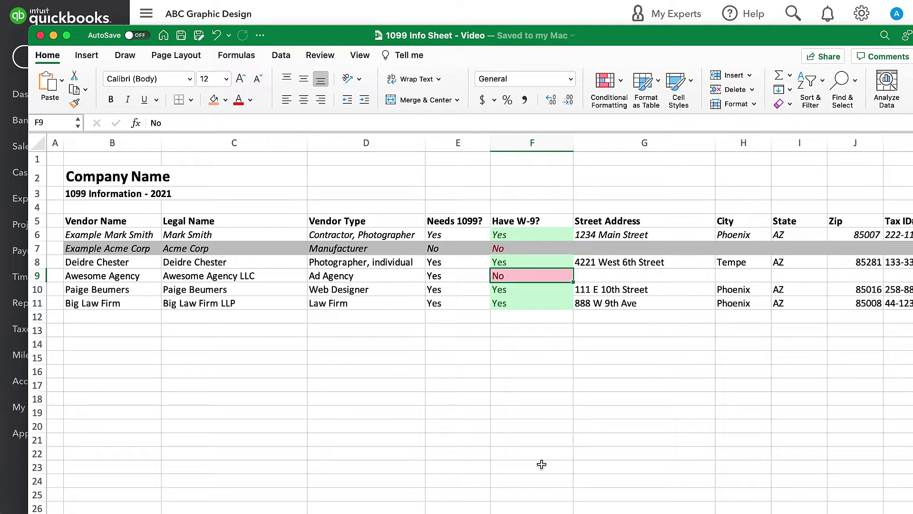
{"action": "scroll", "coordinate": [496, 412], "scroll_direction": "right", "scroll_amount": 5}
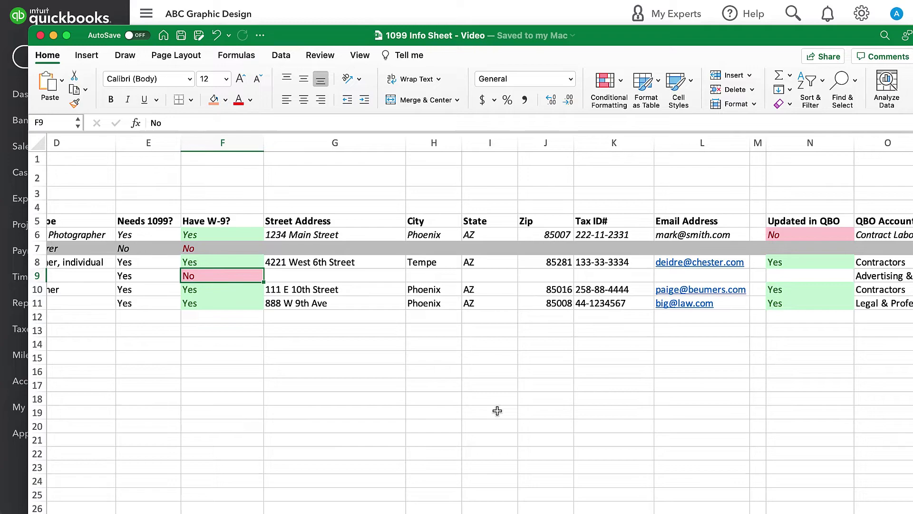
{"action": "scroll", "coordinate": [498, 410], "scroll_direction": "right", "scroll_amount": 3}
{"action": "scroll", "coordinate": [497, 410], "scroll_direction": "down", "scroll_amount": 1}
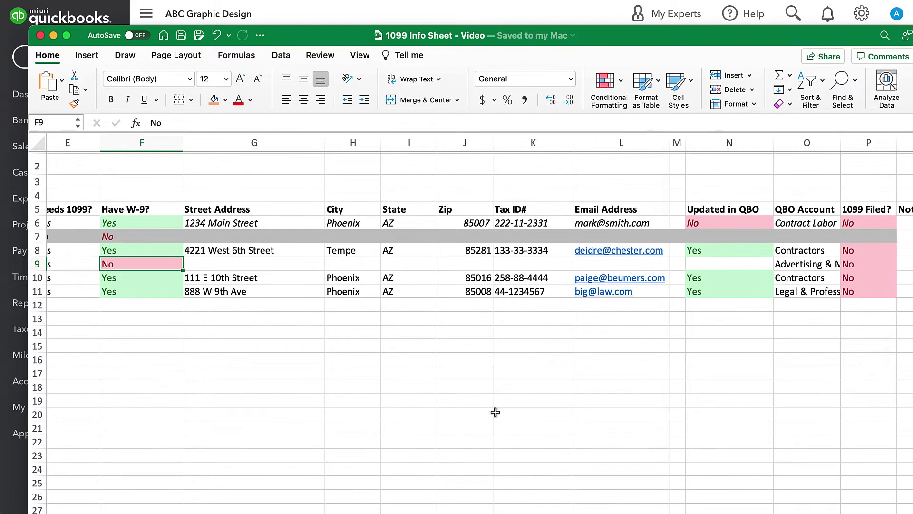
{"action": "scroll", "coordinate": [568, 383], "scroll_direction": "right", "scroll_amount": 2}
{"action": "scroll", "coordinate": [569, 383], "scroll_direction": "up", "scroll_amount": 1}
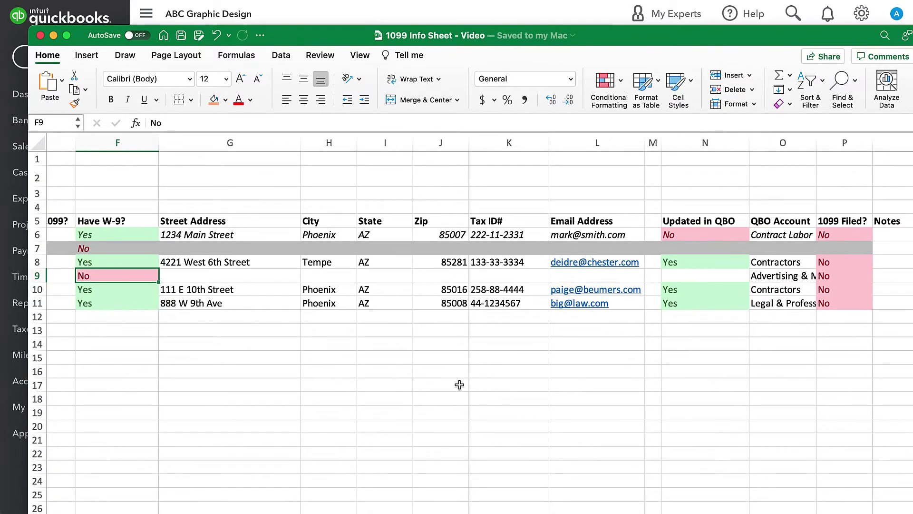
{"action": "left_click", "coordinate": [716, 267]}
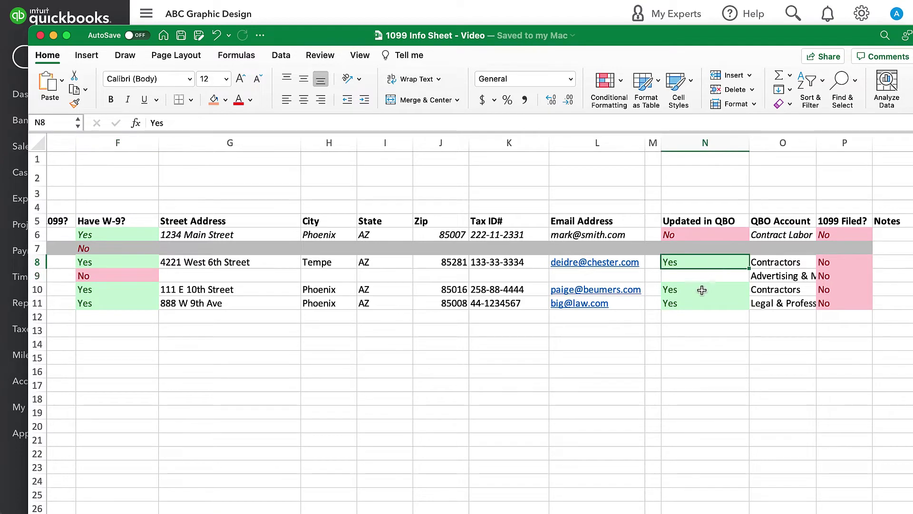
{"action": "left_click_drag", "start_coordinate": [702, 291], "coordinate": [698, 301]}
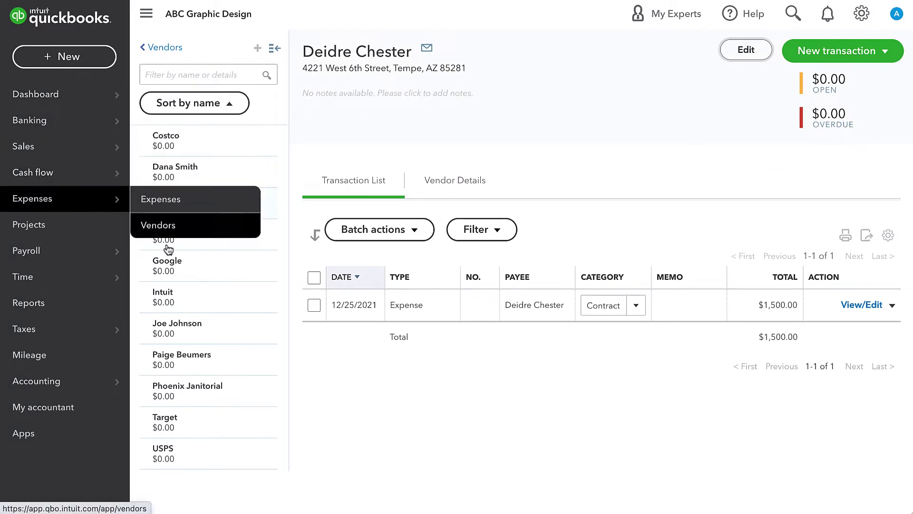
From the Vendors list, choose Prepare 1099s
{"action": "mouse_move", "coordinate": [101, 203]}
{"action": "left_click", "coordinate": [190, 233]}
{"action": "scroll", "coordinate": [740, 189], "scroll_direction": "down", "scroll_amount": 5}
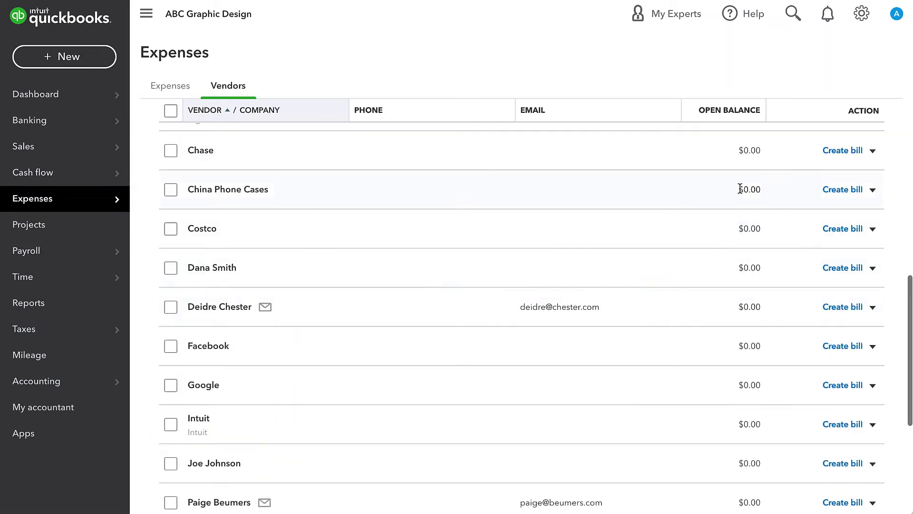
{"action": "scroll", "coordinate": [740, 189], "scroll_direction": "up", "scroll_amount": 5}
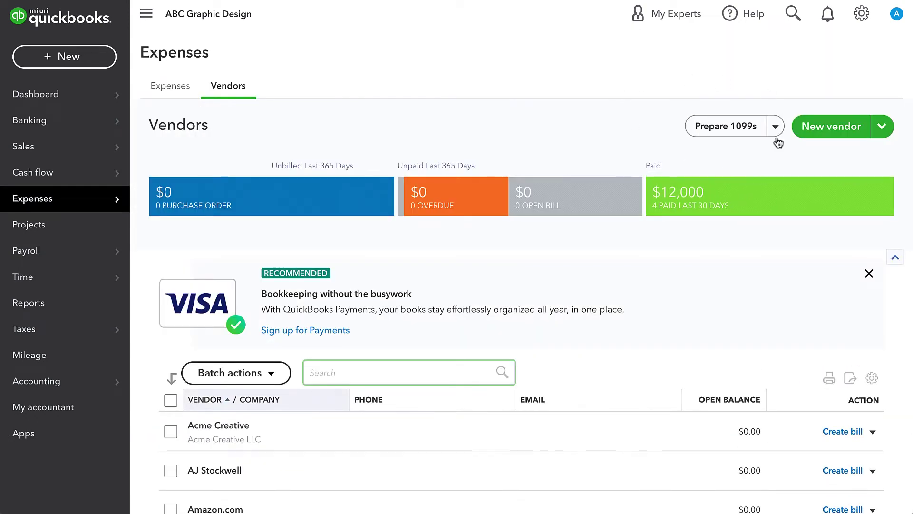
{"action": "left_click", "coordinate": [776, 135]}
{"action": "left_click", "coordinate": [736, 126]}
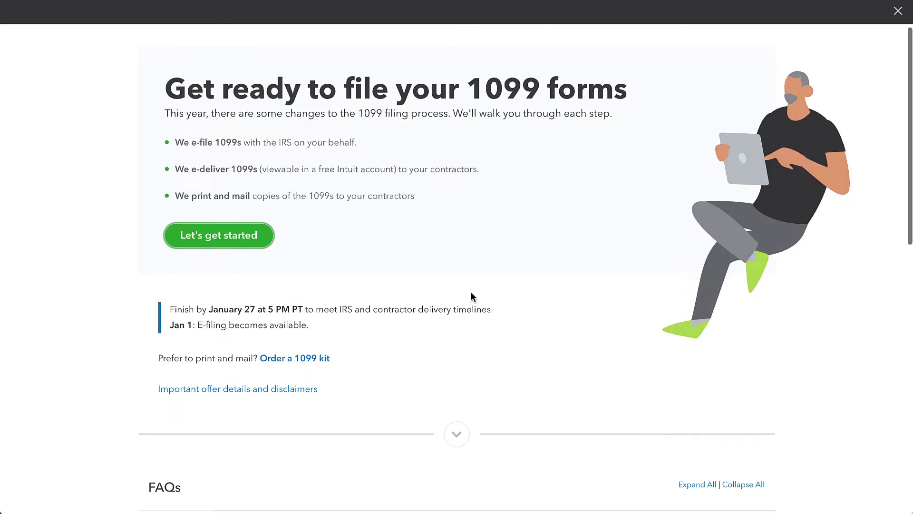
Begin the 1099 walkthrough from the Get ready to file your 1099 forms page
{"action": "scroll", "coordinate": [471, 293], "scroll_direction": "down", "scroll_amount": 6}
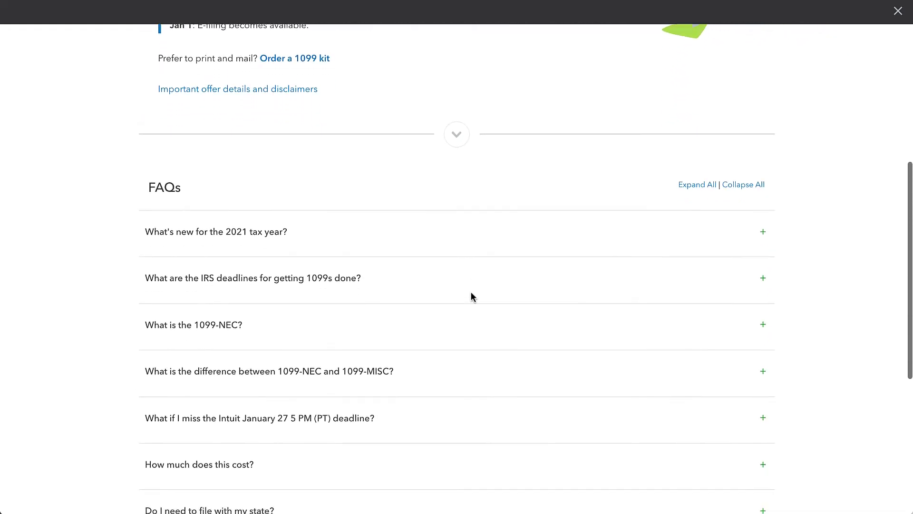
{"action": "scroll", "coordinate": [471, 294], "scroll_direction": "down", "scroll_amount": 5}
{"action": "scroll", "coordinate": [471, 297], "scroll_direction": "up", "scroll_amount": 12}
{"action": "left_click", "coordinate": [186, 238]}
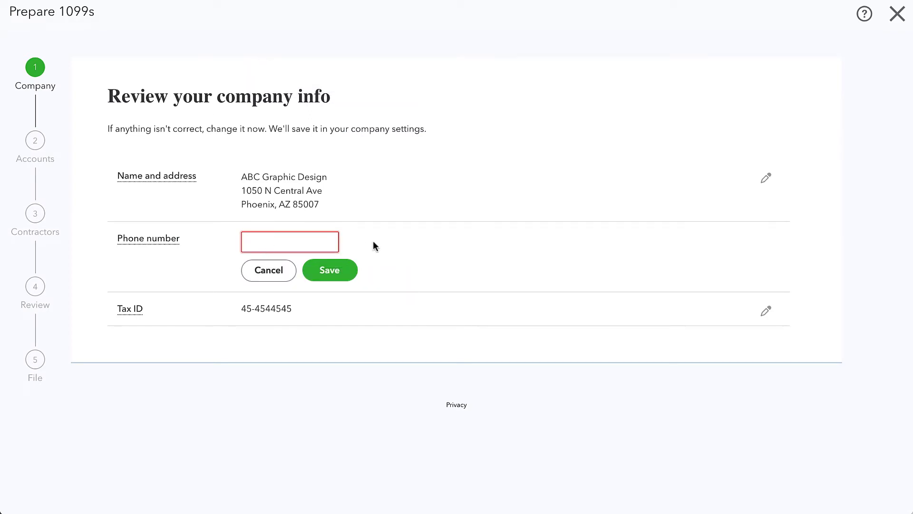
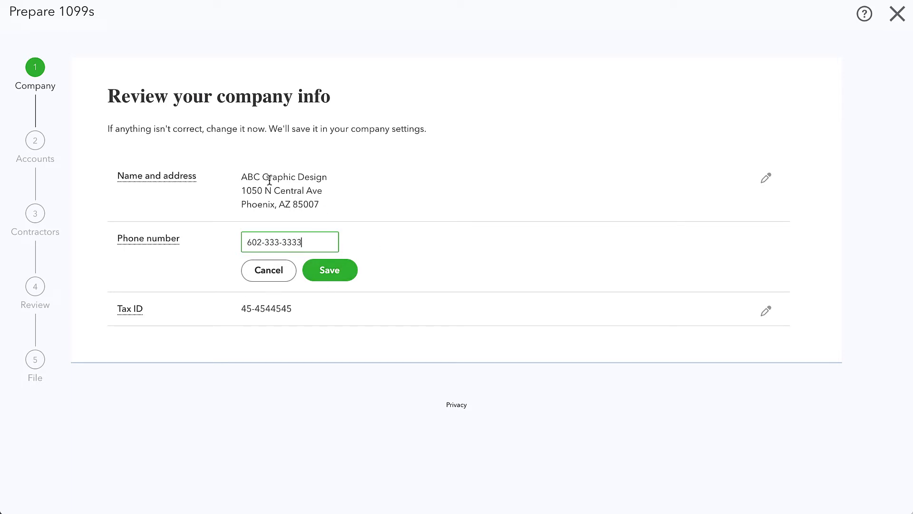
Save the company phone number and advance to categorizing contractor payments
{"action": "left_click", "coordinate": [343, 266]}
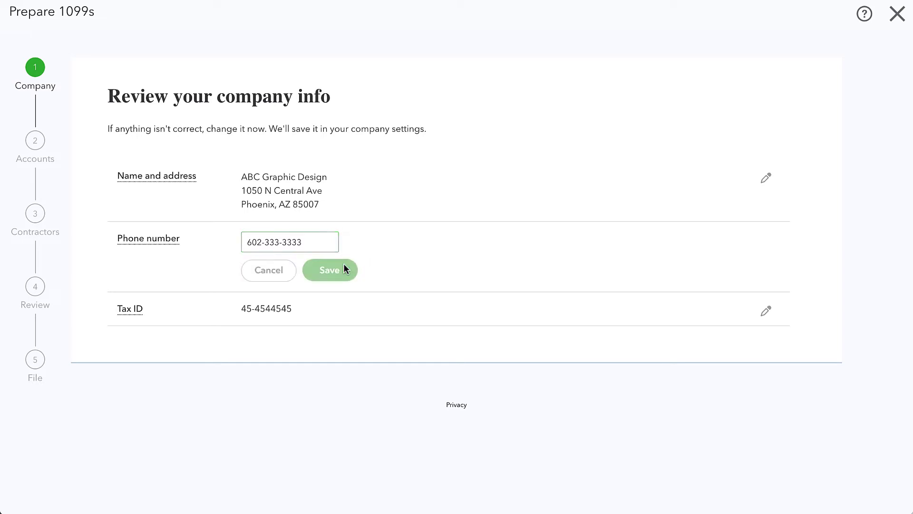
{"action": "left_click", "coordinate": [104, 350]}
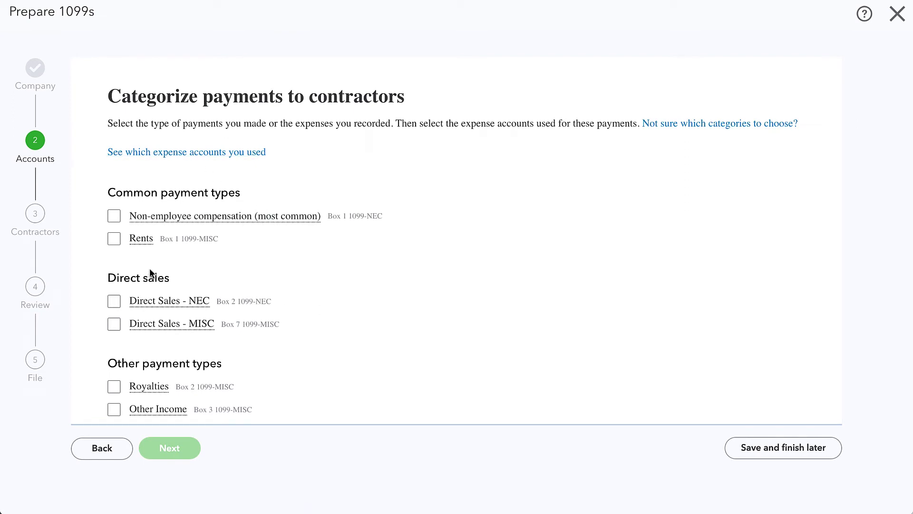
Tick Non-employee compensation and Gross Proceeds Paid to an Attorney
{"action": "left_click", "coordinate": [112, 217]}
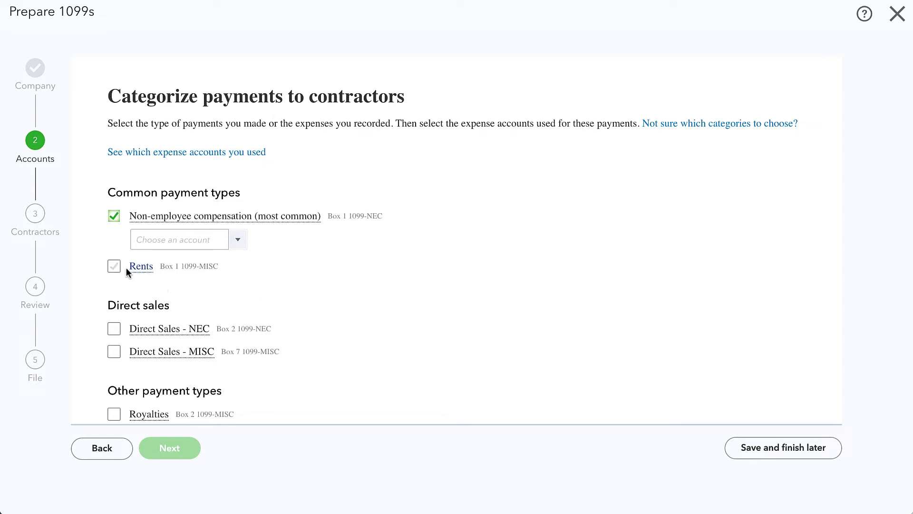
{"action": "scroll", "coordinate": [109, 267], "scroll_direction": "down", "scroll_amount": 5}
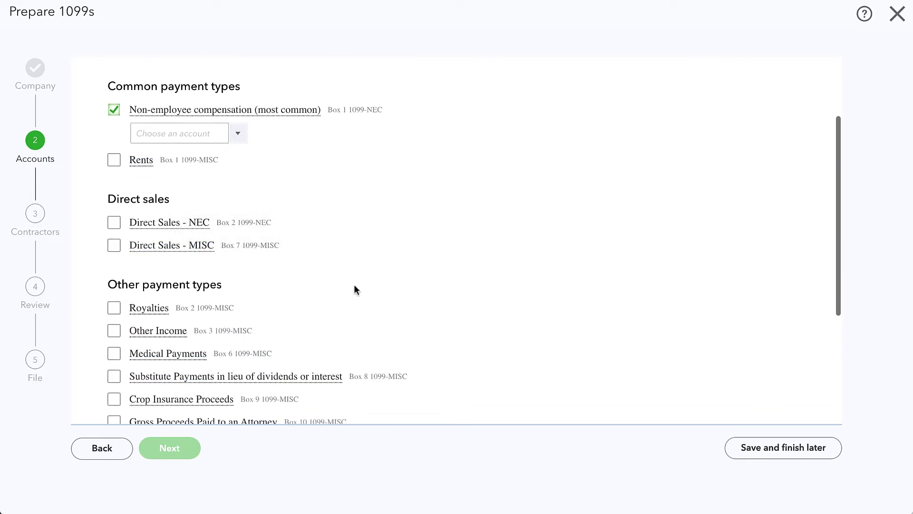
{"action": "scroll", "coordinate": [182, 314], "scroll_direction": "down", "scroll_amount": 3}
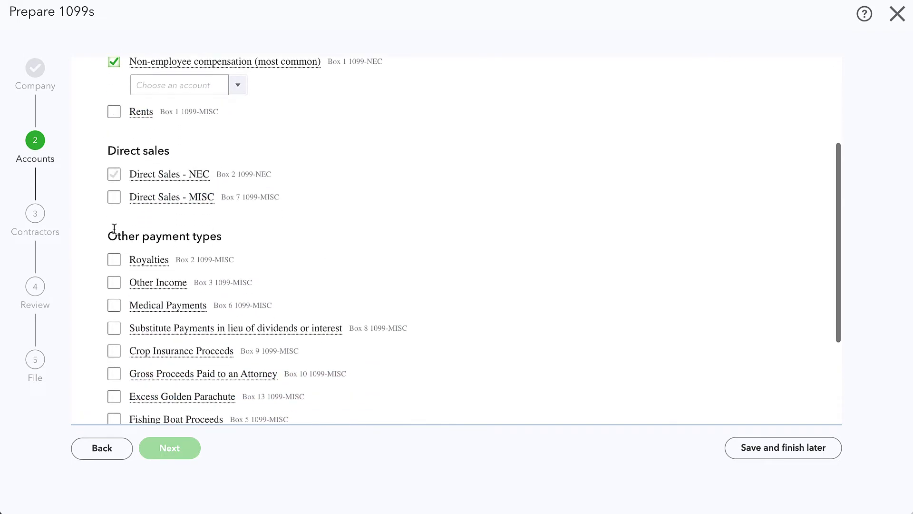
{"action": "scroll", "coordinate": [182, 314], "scroll_direction": "down", "scroll_amount": 5}
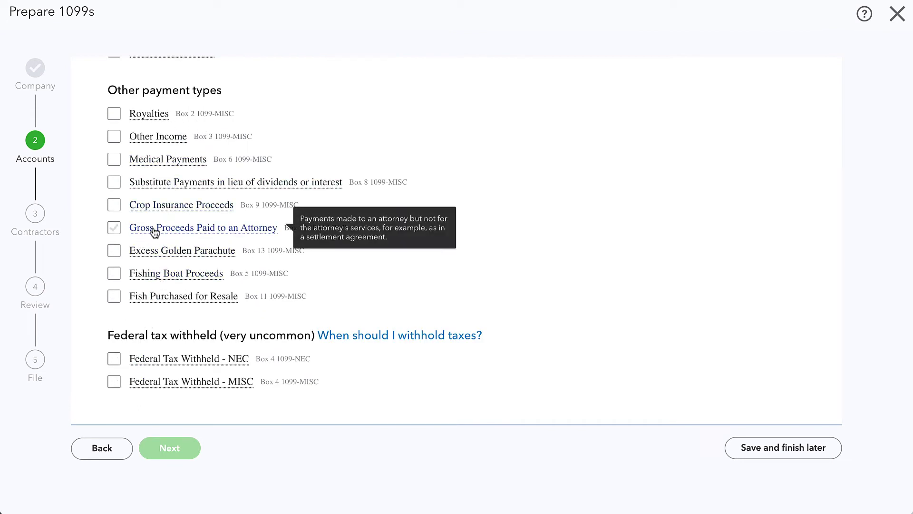
{"action": "left_click", "coordinate": [118, 227]}
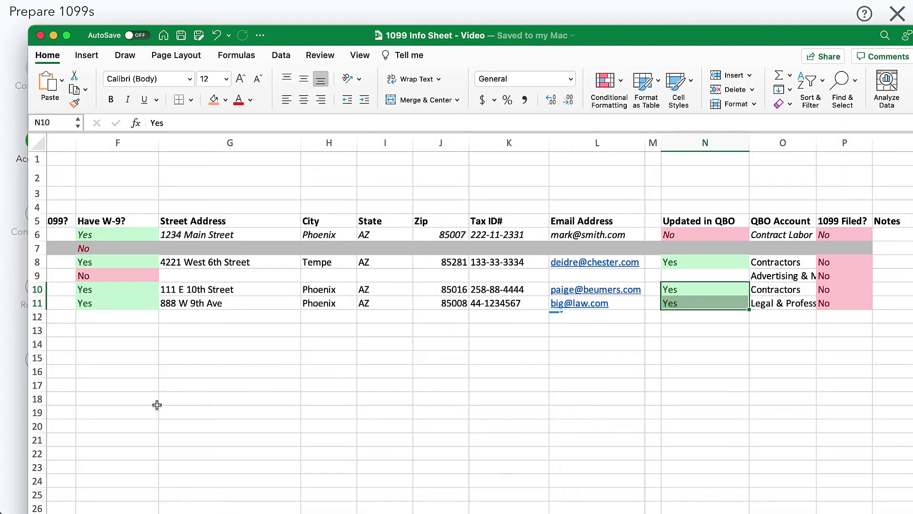
Check the law firm's account in row 11, then map attorney proceeds to Legal & Professional Services
{"action": "left_click_drag", "start_coordinate": [112, 295], "coordinate": [100, 306]}
{"action": "scroll", "coordinate": [602, 364], "scroll_direction": "right", "scroll_amount": 6}
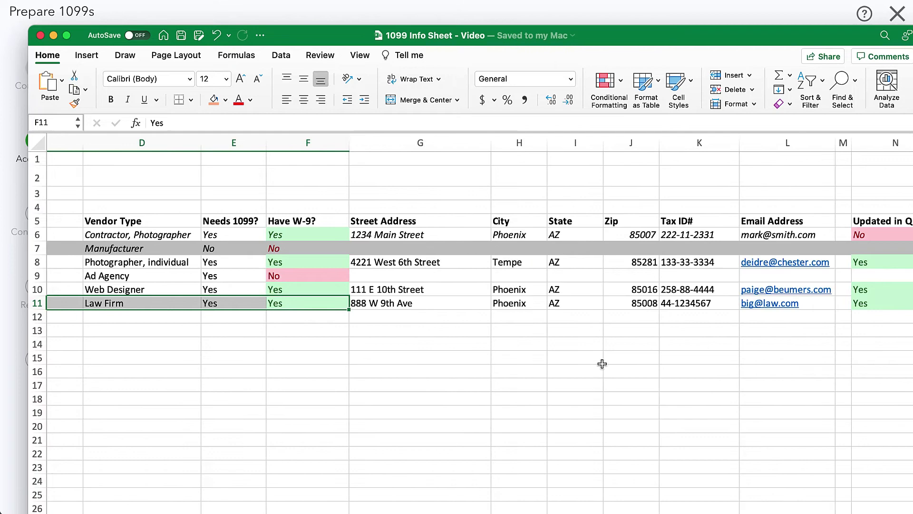
{"action": "scroll", "coordinate": [602, 364], "scroll_direction": "right", "scroll_amount": 3}
{"action": "left_click", "coordinate": [733, 303]}
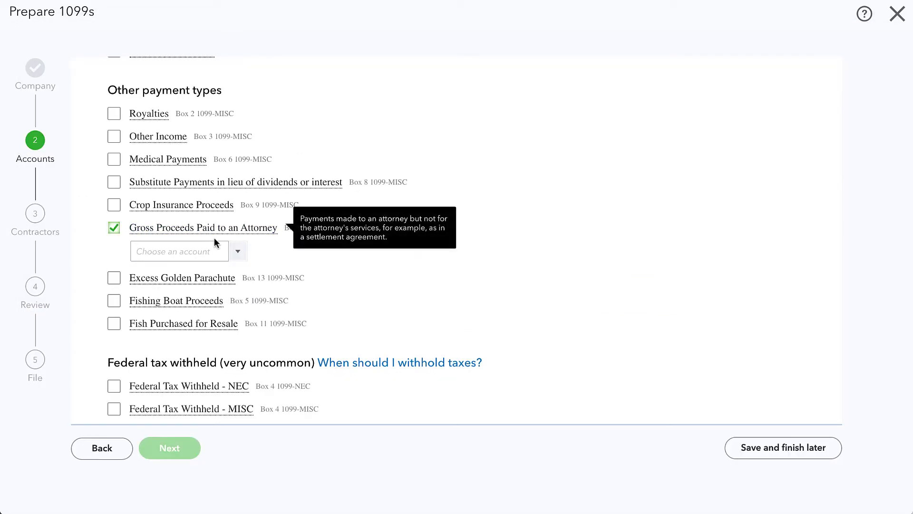
{"action": "left_click", "coordinate": [233, 259]}
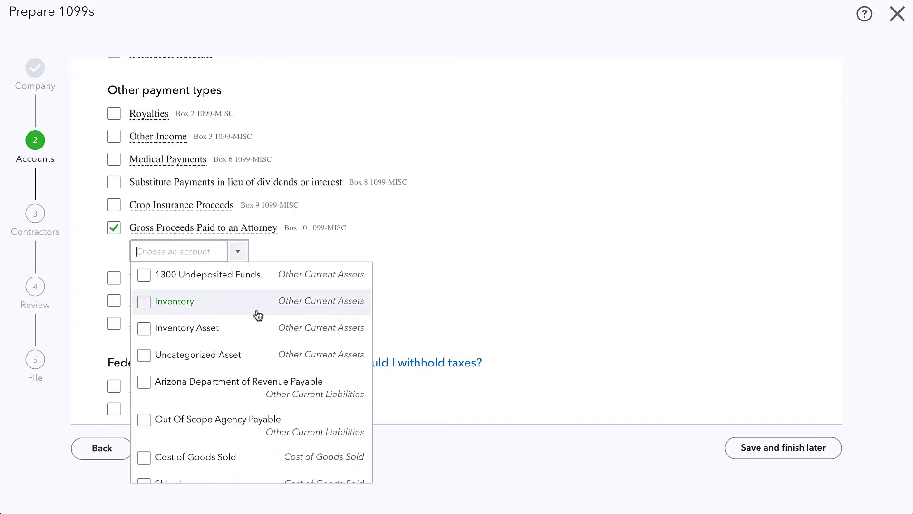
{"action": "type", "text": "Legal & Professional Se"}
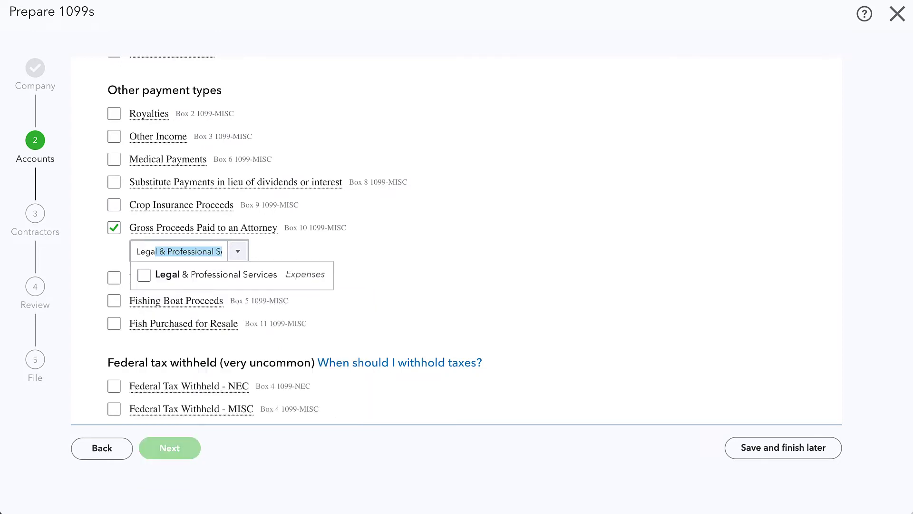
{"action": "left_click", "coordinate": [148, 275]}
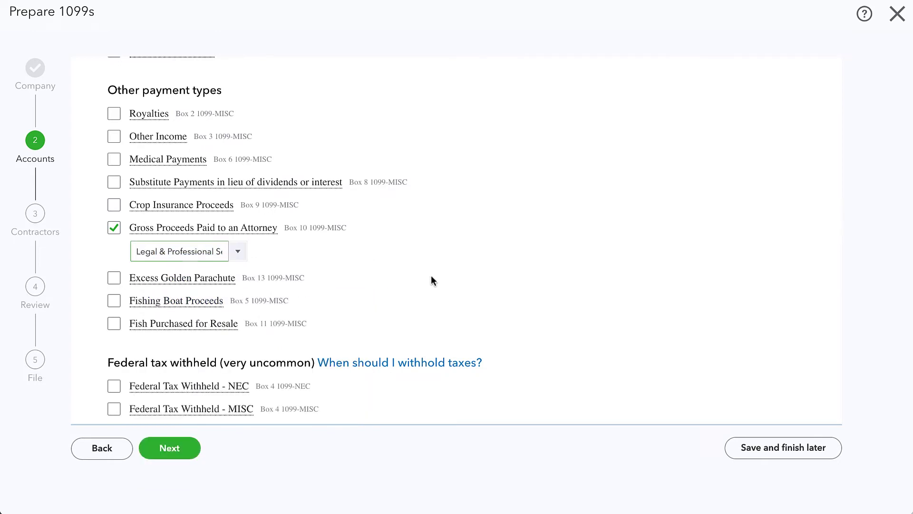
{"action": "scroll", "coordinate": [339, 262], "scroll_direction": "up", "scroll_amount": 6}
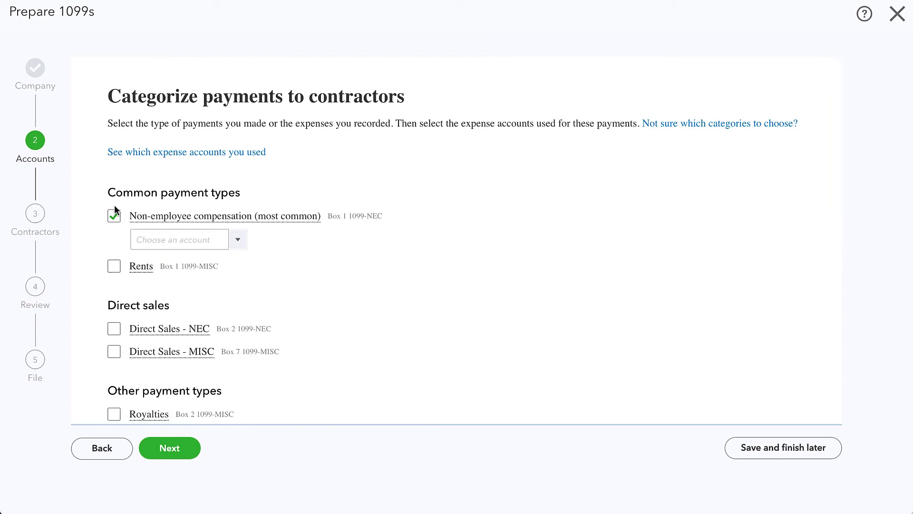
Check the accounts listed in tracker cells O8–O10: Contractors and Advertising & Marketing
{"action": "key", "text": "super+Tab"}
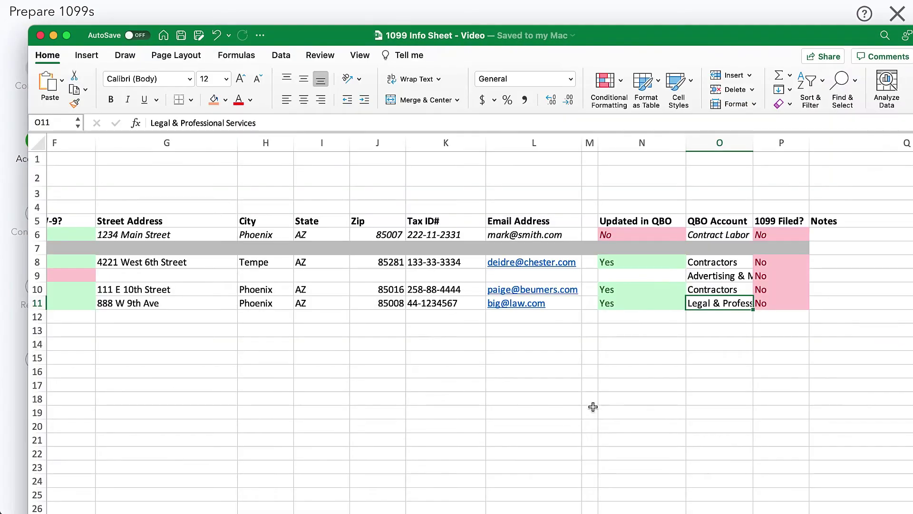
{"action": "left_click", "coordinate": [718, 265]}
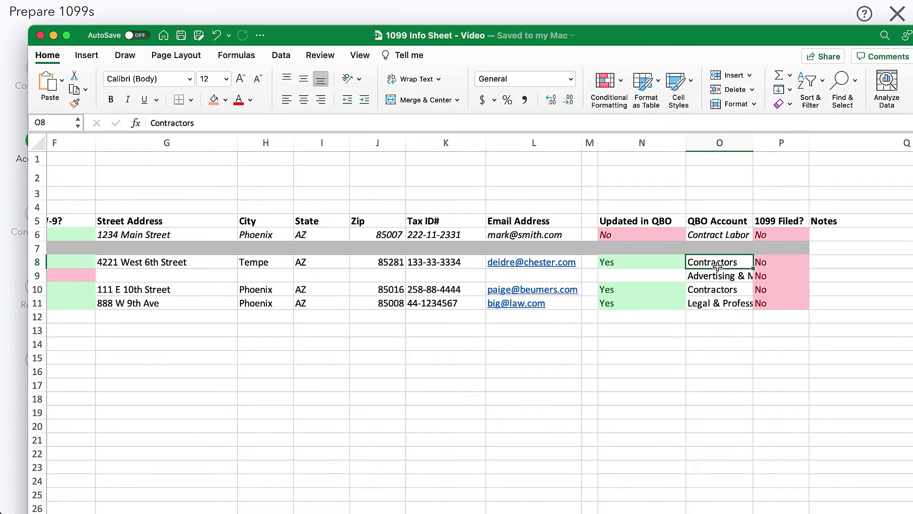
{"action": "key", "text": "super+c"}
{"action": "left_click", "coordinate": [714, 292]}
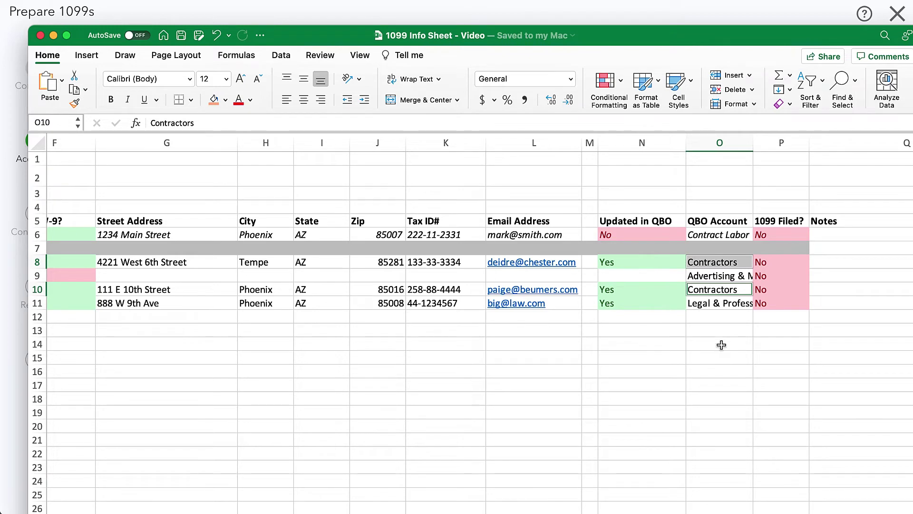
{"action": "key", "text": "super+v"}
{"action": "left_click", "coordinate": [719, 281]}
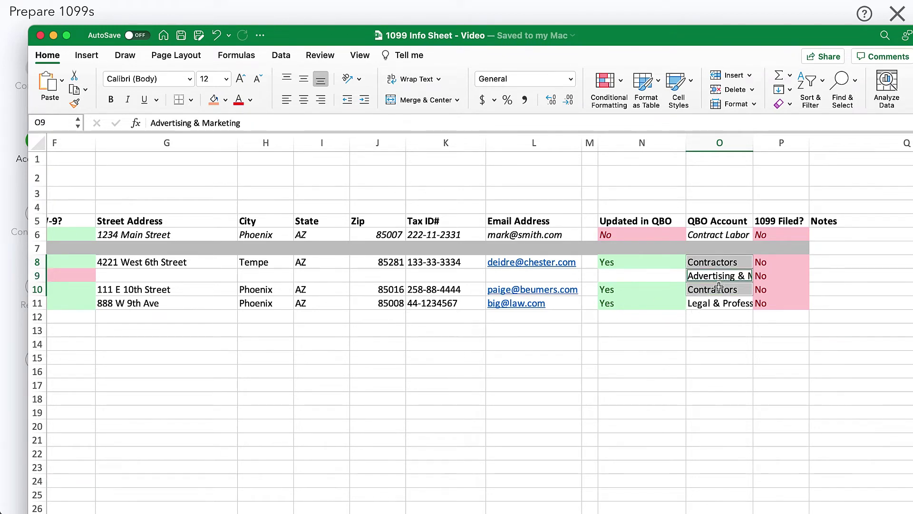
{"action": "scroll", "coordinate": [708, 280], "scroll_direction": "left", "scroll_amount": 8}
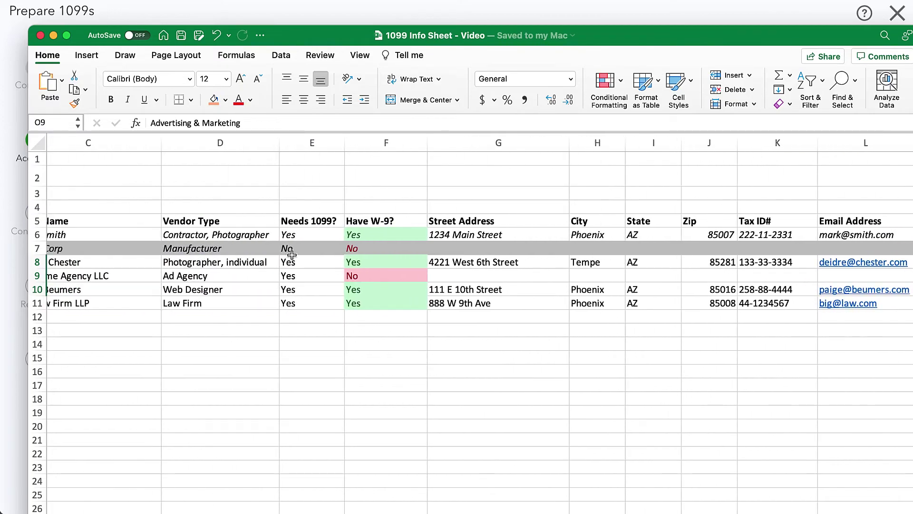
{"action": "key", "text": "super+Tab"}
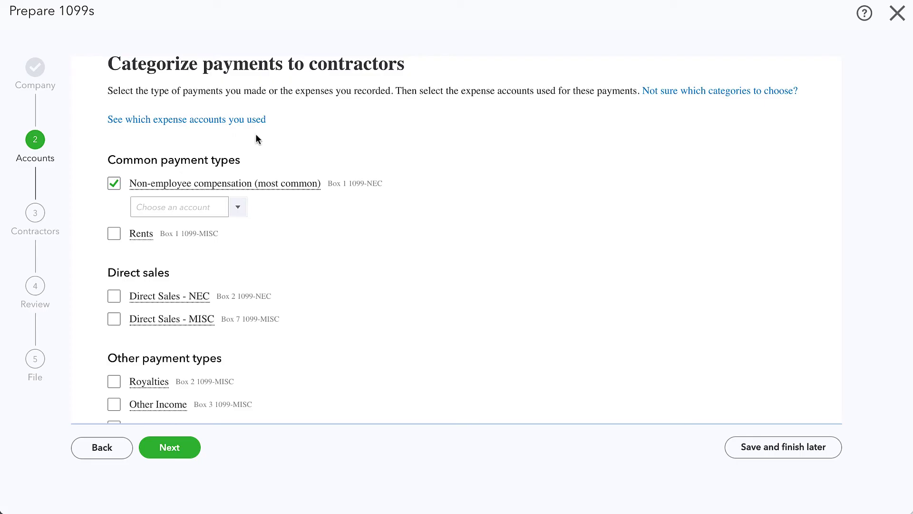
Map Non-employee compensation to the Contractors and Advertising & Marketing accounts
{"action": "left_click", "coordinate": [235, 212]}
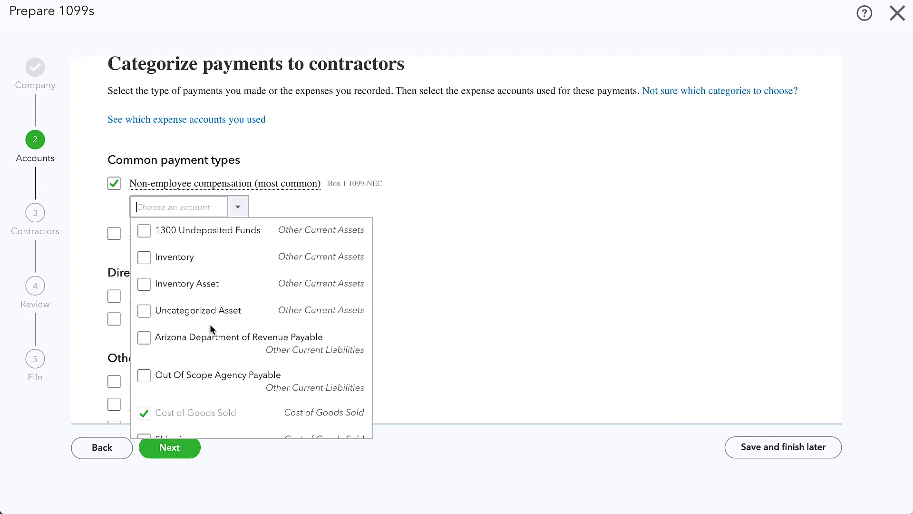
{"action": "scroll", "coordinate": [214, 326], "scroll_direction": "down", "scroll_amount": 3}
{"action": "scroll", "coordinate": [212, 330], "scroll_direction": "down", "scroll_amount": 10}
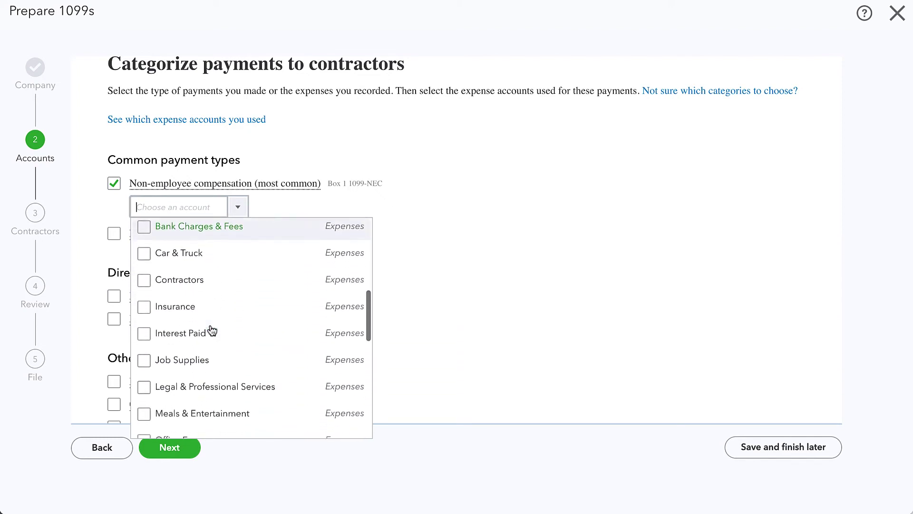
{"action": "scroll", "coordinate": [212, 330], "scroll_direction": "down", "scroll_amount": 3}
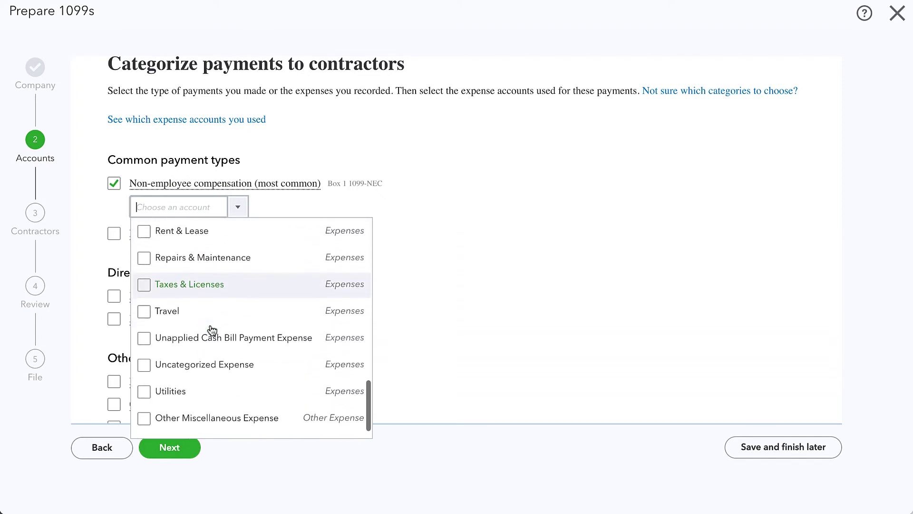
{"action": "scroll", "coordinate": [212, 330], "scroll_direction": "up", "scroll_amount": 4}
{"action": "scroll", "coordinate": [212, 331], "scroll_direction": "up", "scroll_amount": 5}
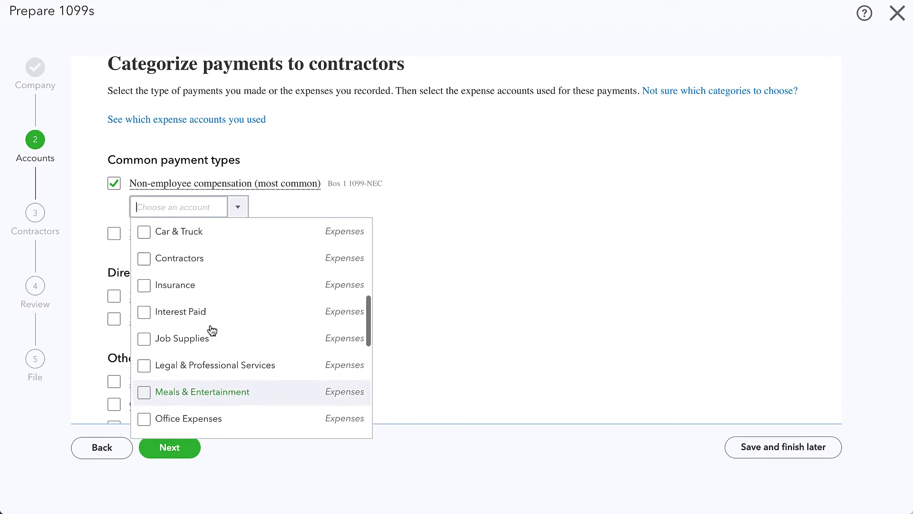
{"action": "left_click", "coordinate": [148, 287]}
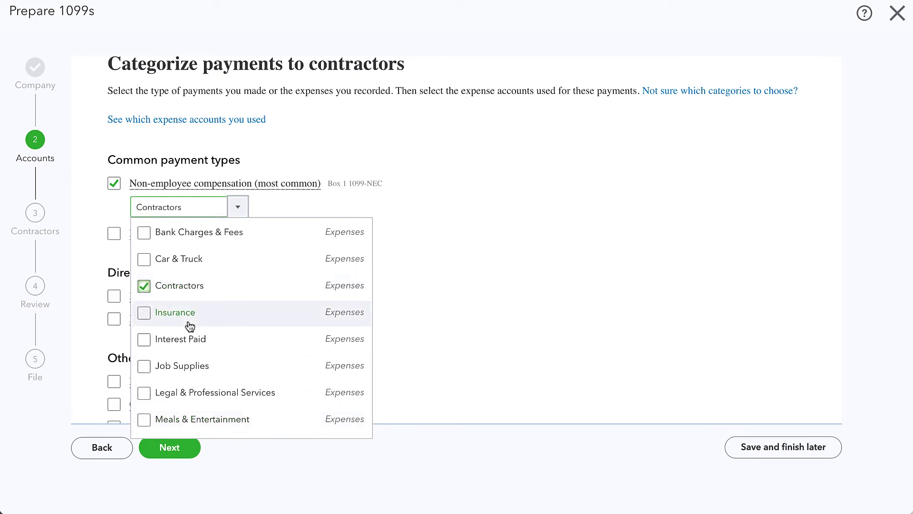
{"action": "scroll", "coordinate": [187, 324], "scroll_direction": "up", "scroll_amount": 3}
{"action": "left_click", "coordinate": [144, 285]}
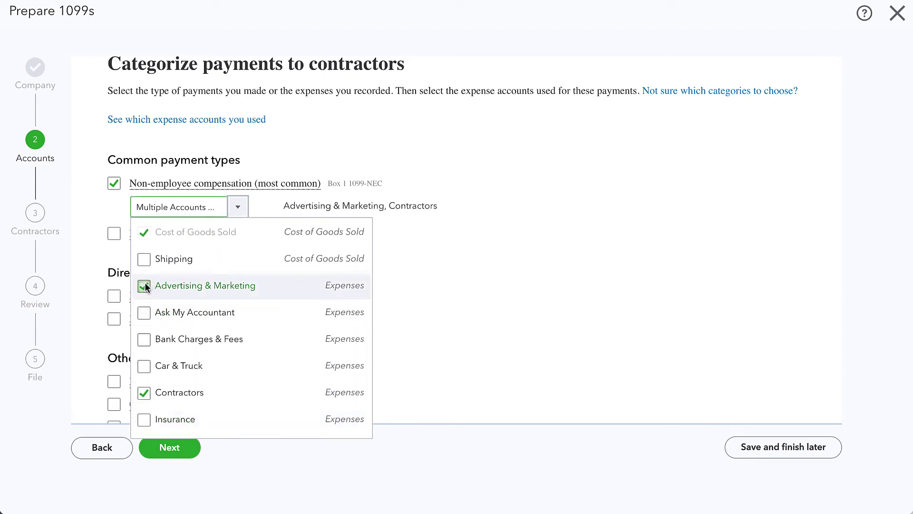
{"action": "left_click", "coordinate": [420, 326]}
{"action": "scroll", "coordinate": [303, 249], "scroll_direction": "down", "scroll_amount": 1}
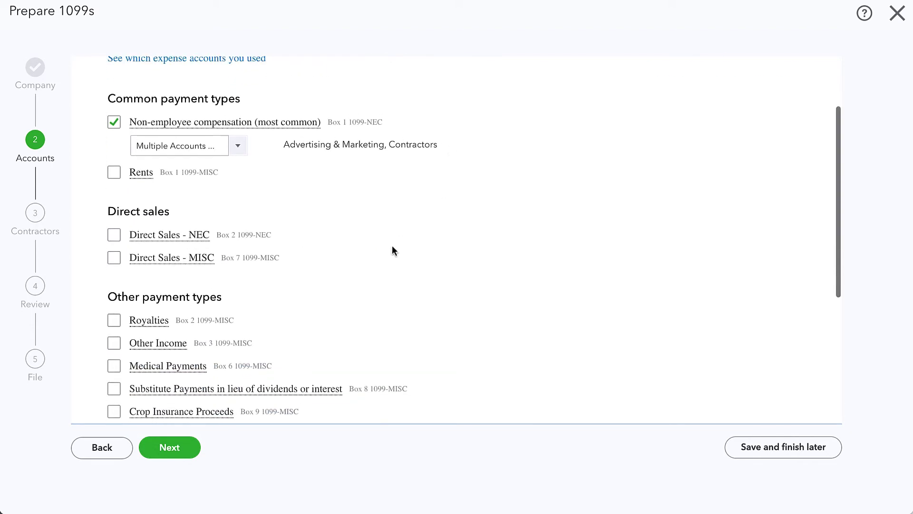
{"action": "scroll", "coordinate": [394, 251], "scroll_direction": "down", "scroll_amount": 3}
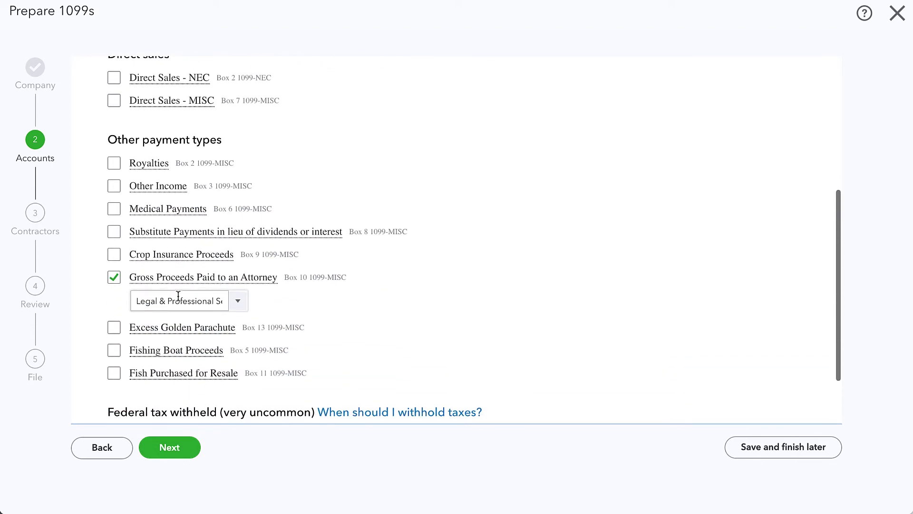
{"action": "scroll", "coordinate": [322, 297], "scroll_direction": "down", "scroll_amount": 2}
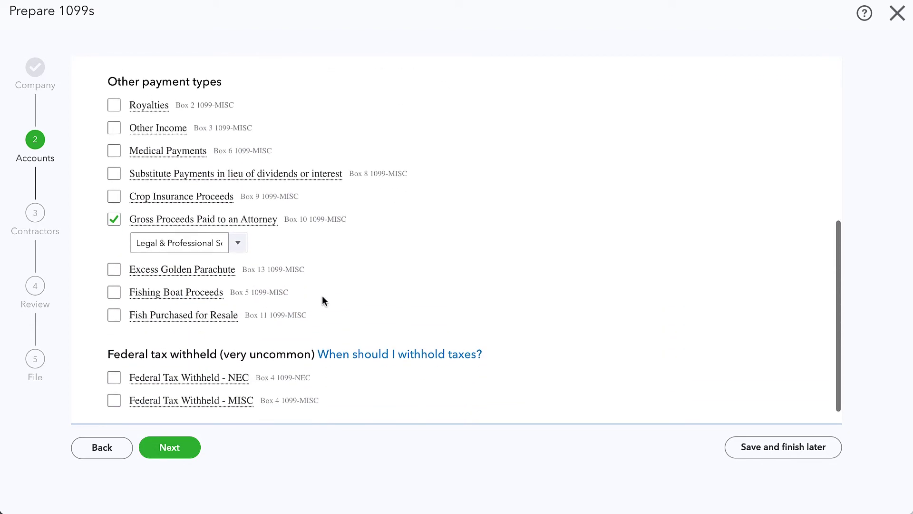
Accept the six contractors' details and advance to the payment-totals check
{"action": "left_click", "coordinate": [170, 447]}
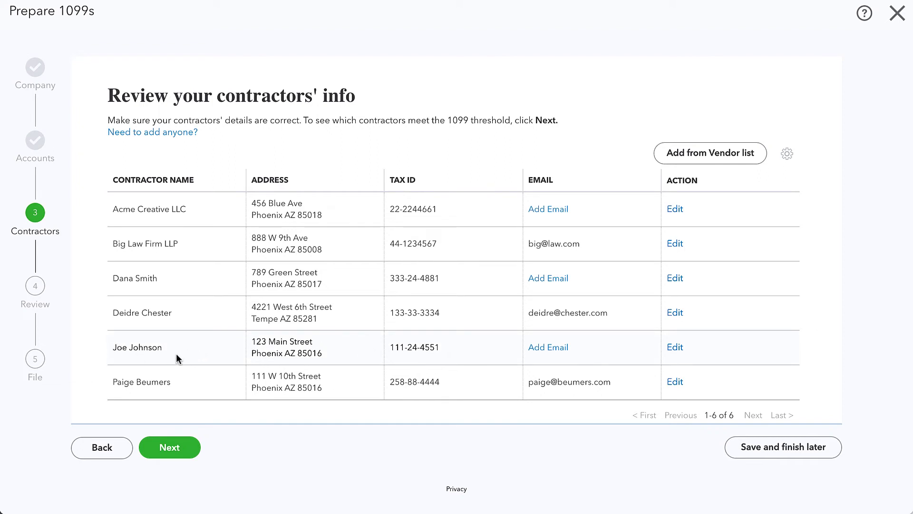
{"action": "scroll", "coordinate": [158, 352], "scroll_direction": "down", "scroll_amount": 1}
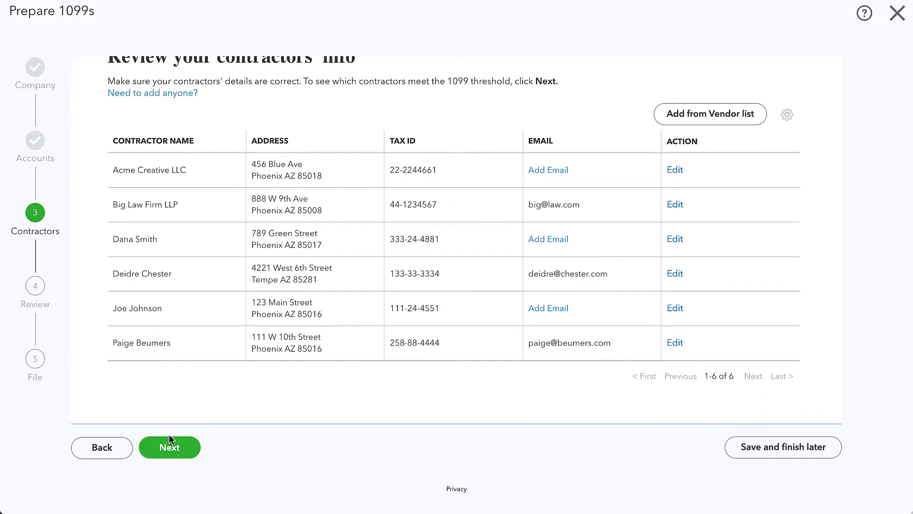
Compare the 1099-NEC and 1099-MISC payment tables with the Excel sheet, then finish preparing 1099s
{"action": "left_click", "coordinate": [170, 447]}
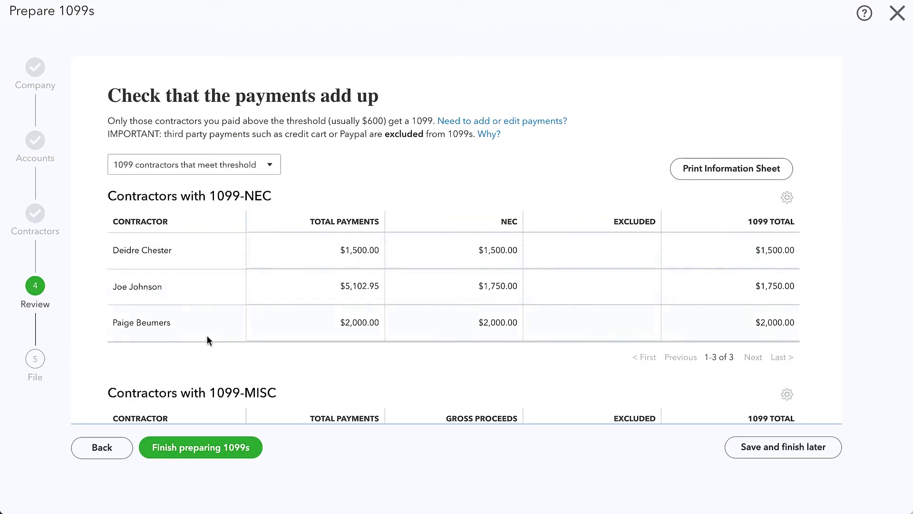
{"action": "scroll", "coordinate": [206, 335], "scroll_direction": "down", "scroll_amount": 1}
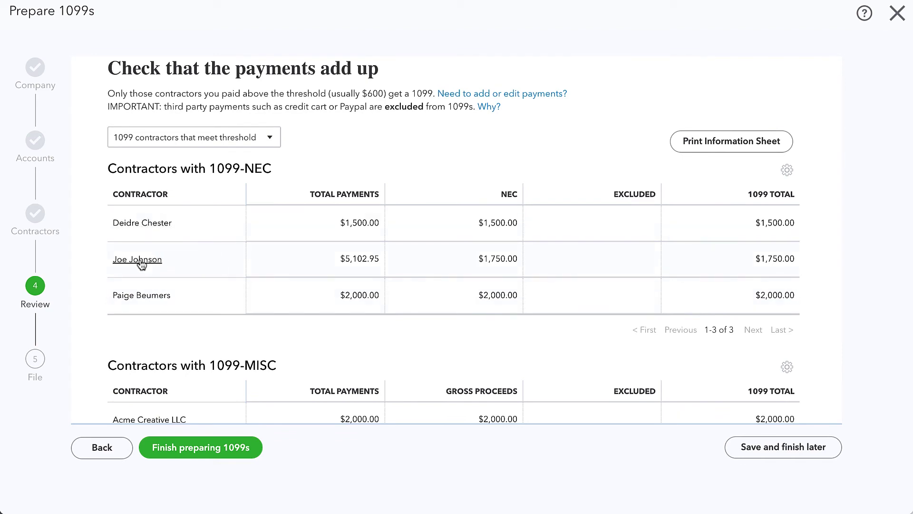
{"action": "scroll", "coordinate": [138, 262], "scroll_direction": "down", "scroll_amount": 3}
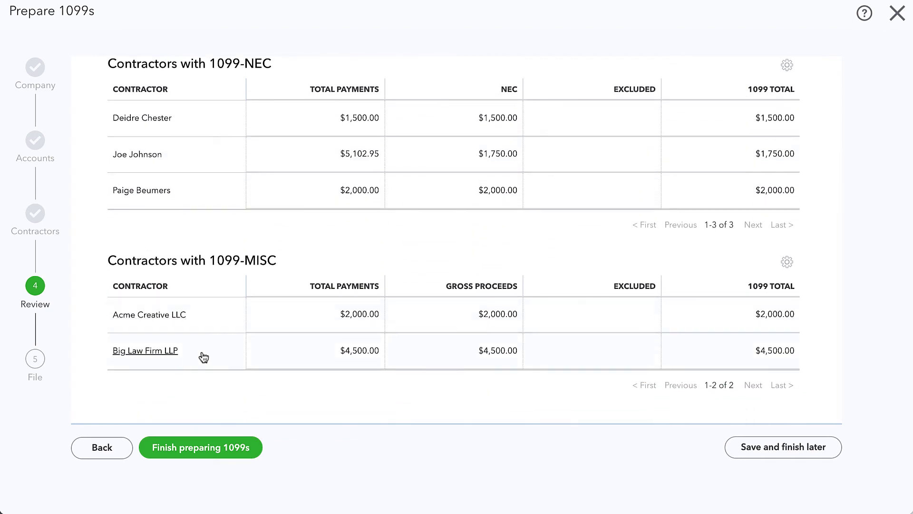
{"action": "scroll", "coordinate": [210, 320], "scroll_direction": "up", "scroll_amount": 2}
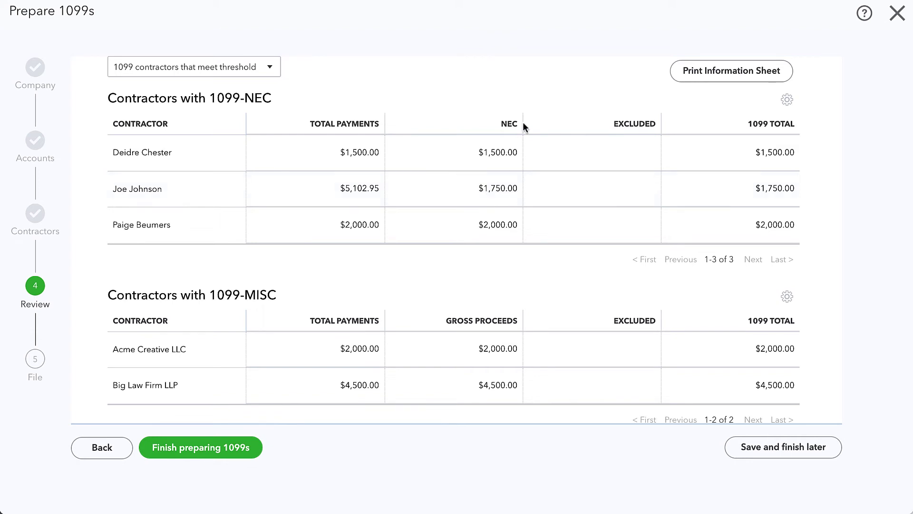
{"action": "mouse_move", "coordinate": [503, 123]}
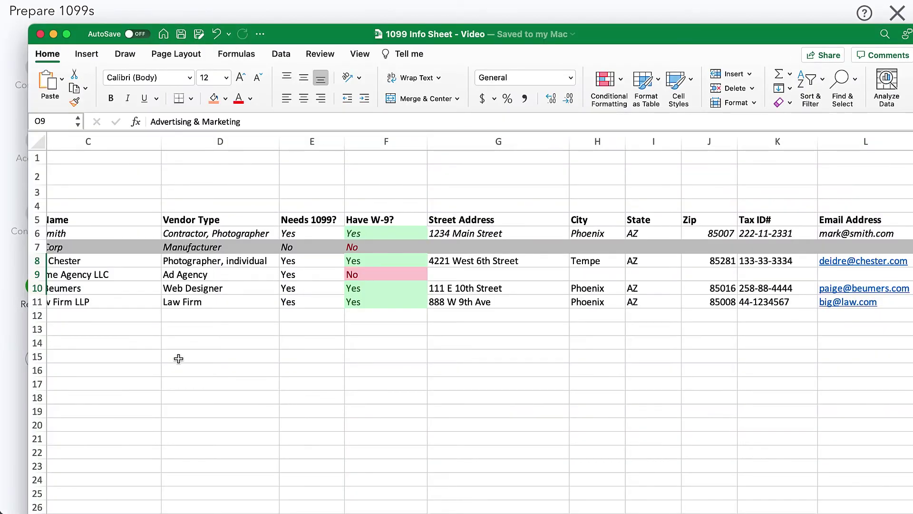
{"action": "scroll", "coordinate": [178, 358], "scroll_direction": "left", "scroll_amount": 5}
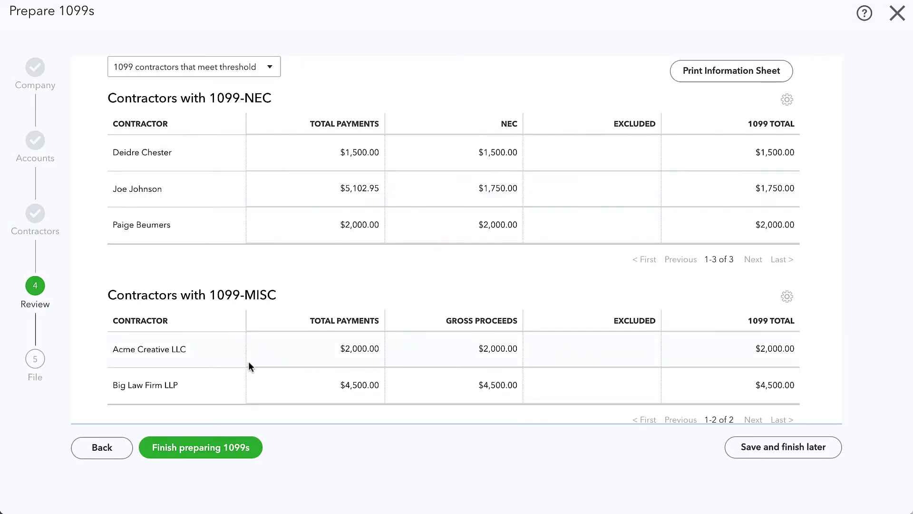
{"action": "scroll", "coordinate": [248, 361], "scroll_direction": "up", "scroll_amount": 2}
{"action": "left_click", "coordinate": [210, 447]}
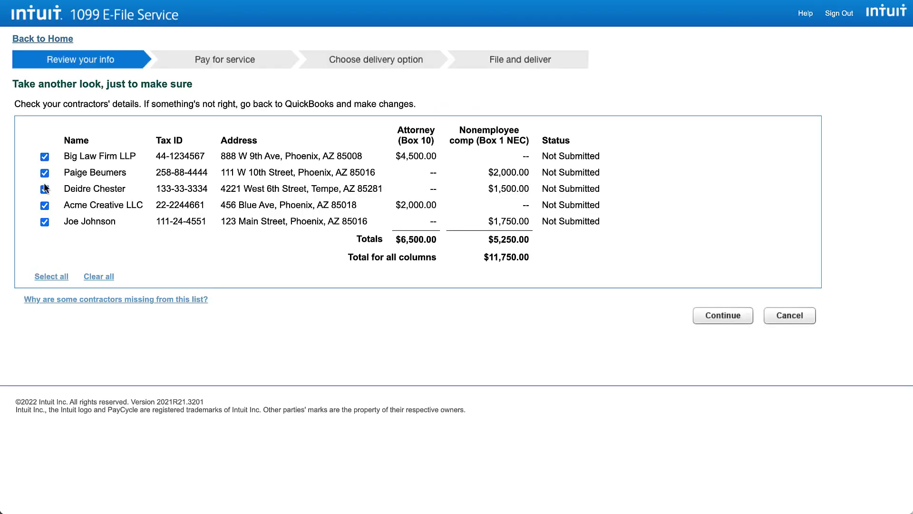
Exclude the $1,750.00 NEC contractor and Acme Creative LLC, then continue to Pay for service
{"action": "left_click", "coordinate": [44, 222]}
{"action": "left_click", "coordinate": [45, 205]}
{"action": "left_click", "coordinate": [723, 316]}
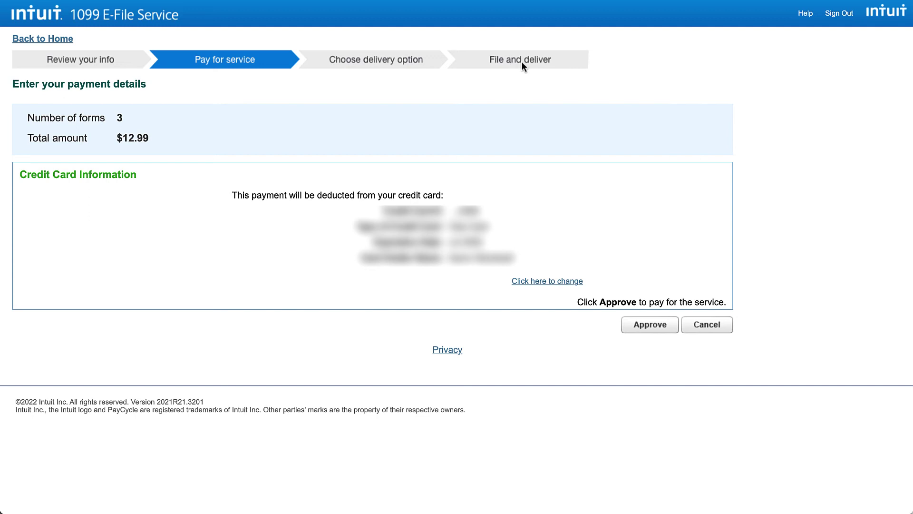
Leave the payment step, highlight the 3 in-progress and 0 submitted form counts, and reopen e-filing
{"action": "left_click", "coordinate": [705, 326]}
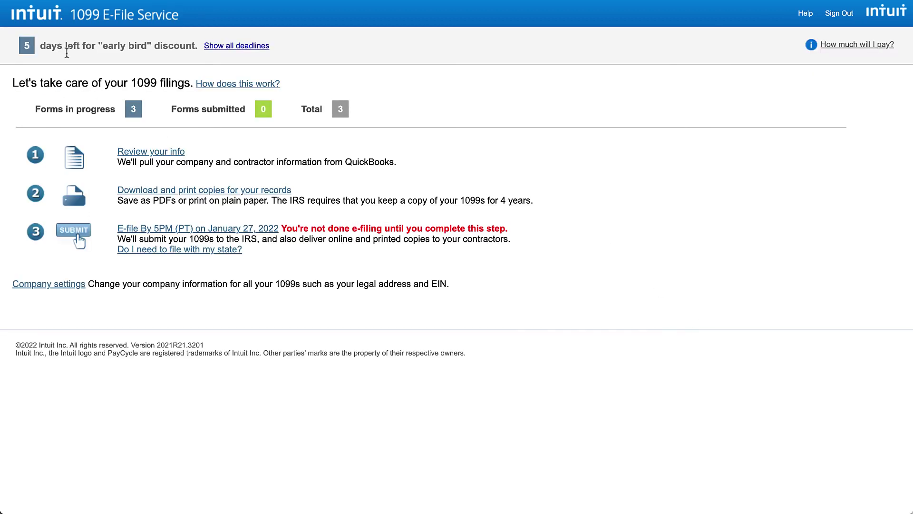
{"action": "left_click_drag", "start_coordinate": [52, 110], "coordinate": [134, 111]}
{"action": "double_click", "coordinate": [203, 105]}
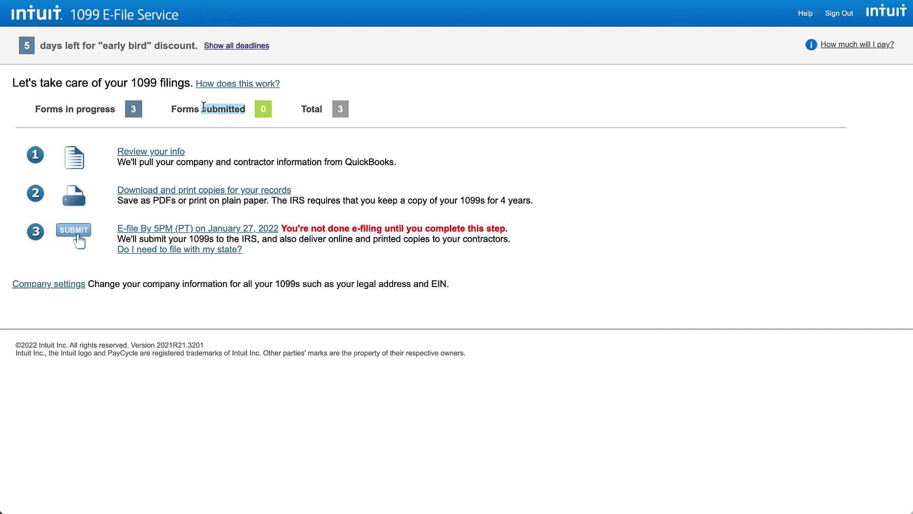
{"action": "left_click", "coordinate": [268, 109]}
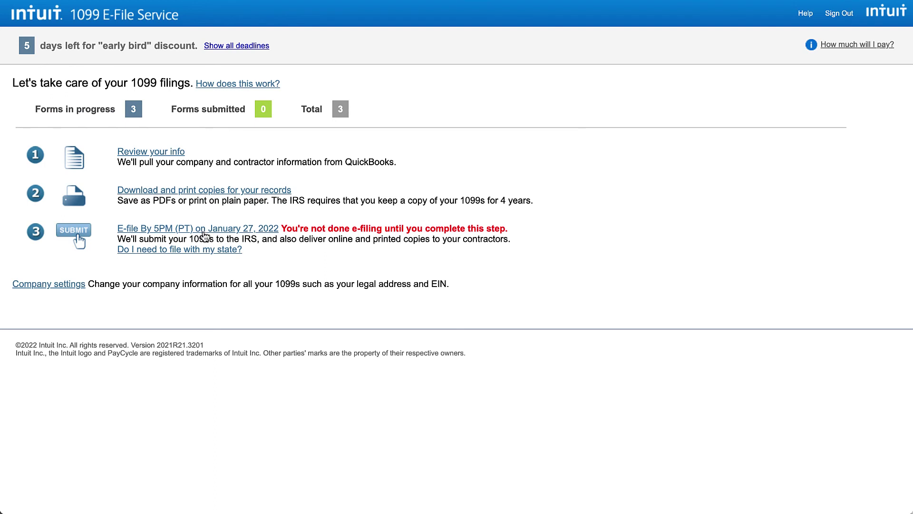
{"action": "left_click", "coordinate": [154, 232]}
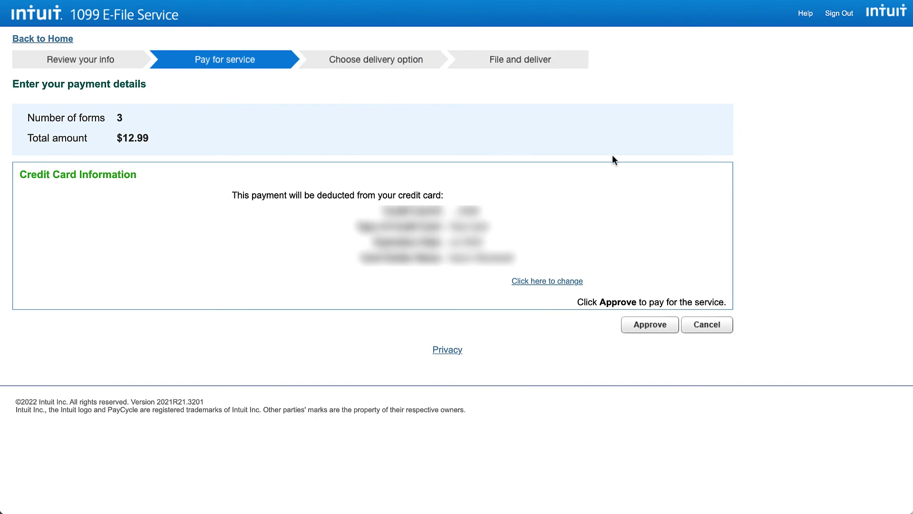
Cancel the e-file payment and close the 1099 preparation wizard
{"action": "left_click", "coordinate": [706, 324]}
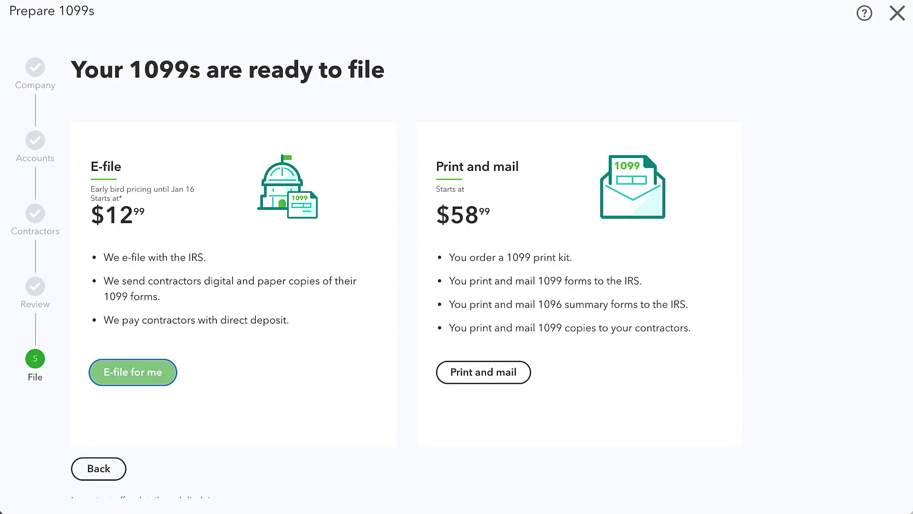
{"action": "scroll", "coordinate": [261, 302], "scroll_direction": "down", "scroll_amount": 1}
{"action": "scroll", "coordinate": [263, 306], "scroll_direction": "up", "scroll_amount": 1}
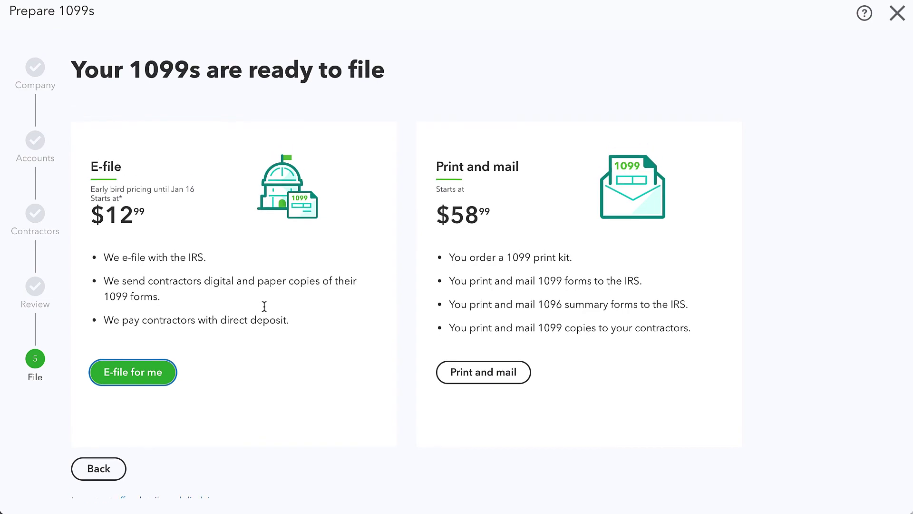
{"action": "left_click", "coordinate": [893, 12]}
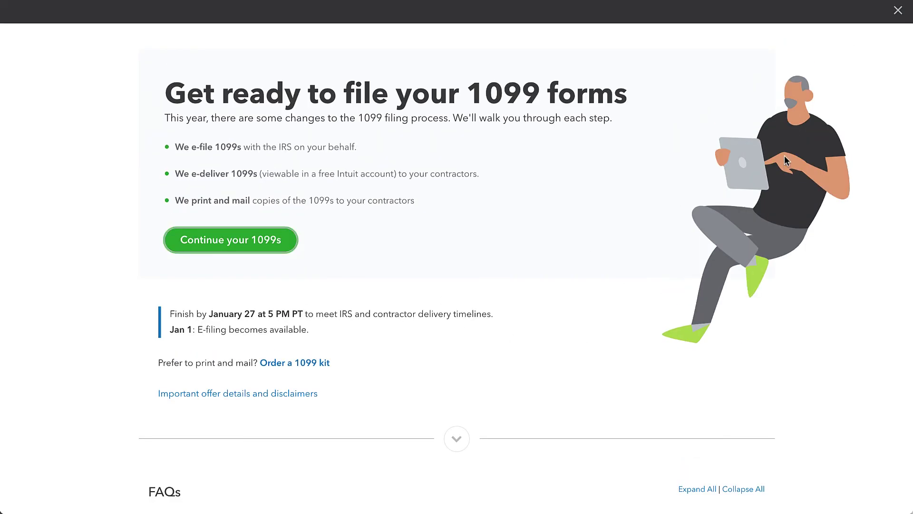
Resume the 1099s and step through Company, Accounts and Contractors to the Review step
{"action": "left_click", "coordinate": [246, 244]}
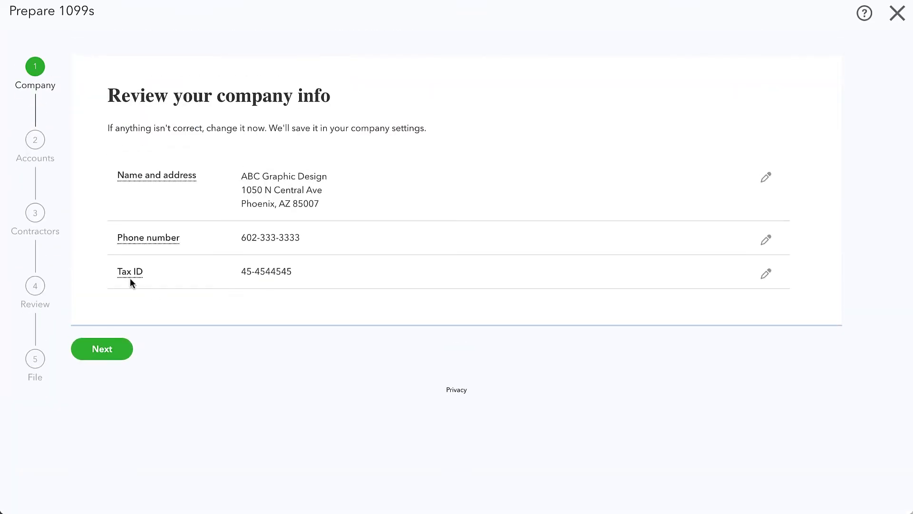
{"action": "left_click", "coordinate": [107, 358]}
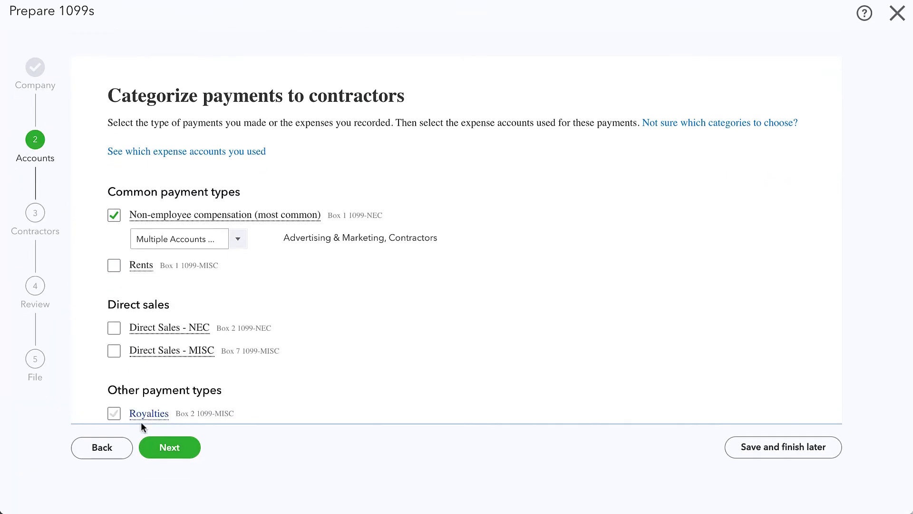
{"action": "left_click", "coordinate": [176, 452]}
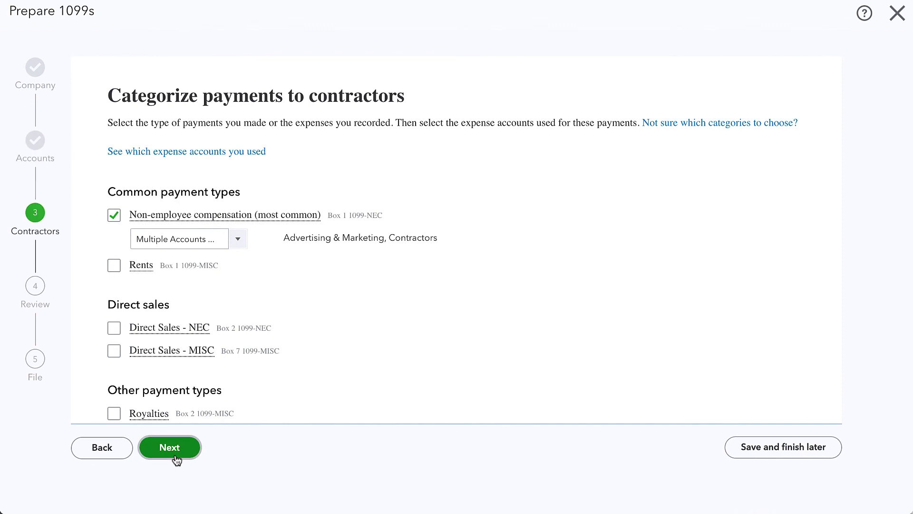
{"action": "scroll", "coordinate": [177, 460], "scroll_direction": "down", "scroll_amount": 2}
{"action": "left_click", "coordinate": [176, 454]}
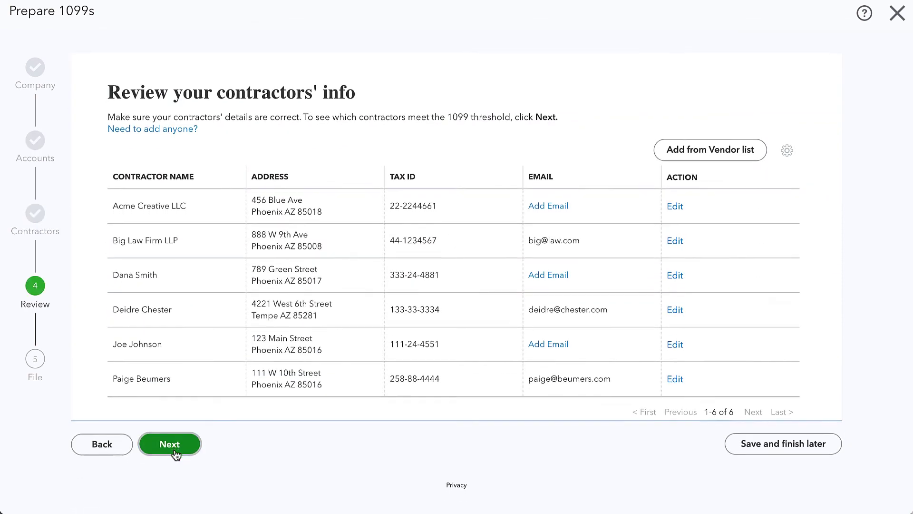
{"action": "scroll", "coordinate": [204, 361], "scroll_direction": "down", "scroll_amount": 3}
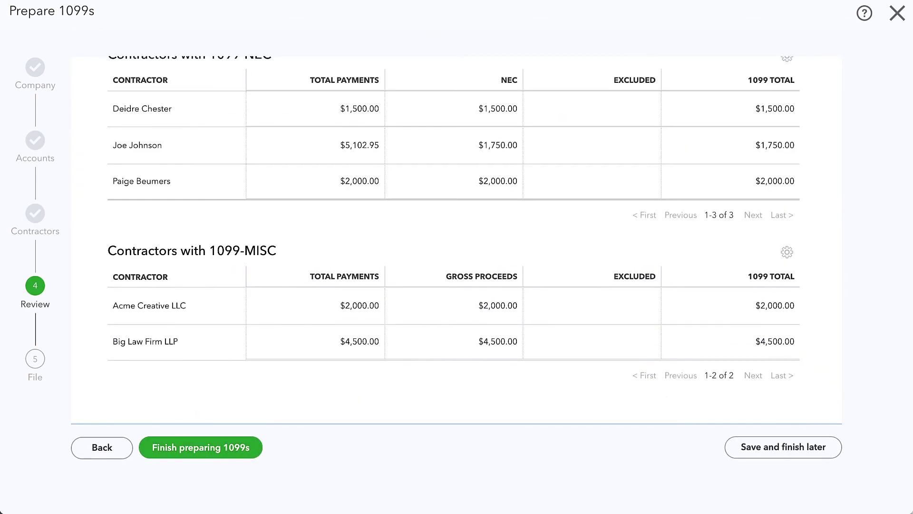
In the Excel tracker, enter Yes in column P cells P8, P10 and P11
{"action": "key", "text": "super+Tab"}
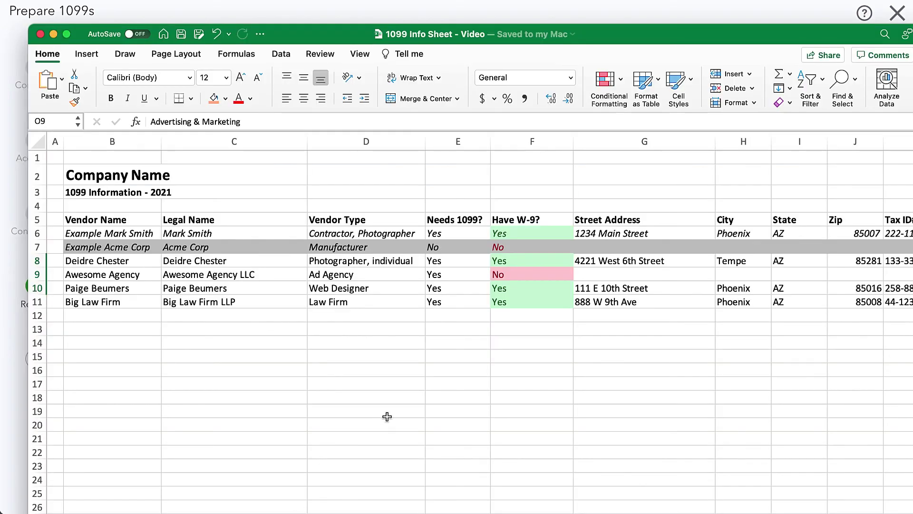
{"action": "scroll", "coordinate": [387, 417], "scroll_direction": "right", "scroll_amount": 2}
{"action": "scroll", "coordinate": [387, 417], "scroll_direction": "left", "scroll_amount": 2}
{"action": "scroll", "coordinate": [411, 402], "scroll_direction": "right", "scroll_amount": 10}
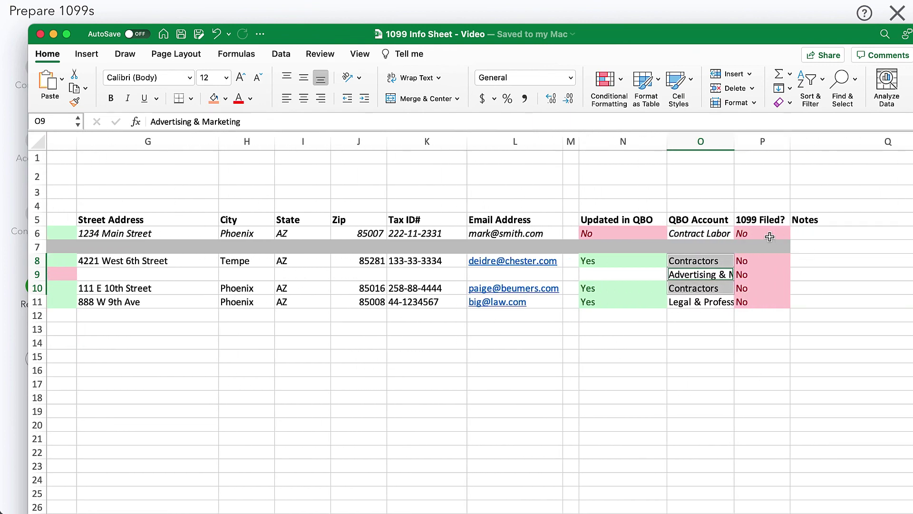
{"action": "left_click", "coordinate": [757, 258]}
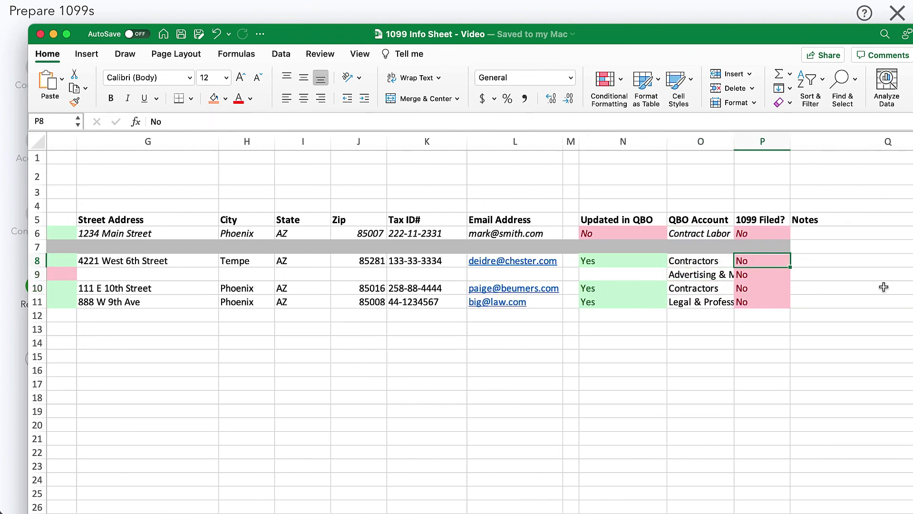
{"action": "type", "text": "Yes"}
{"action": "key", "text": "Down"}
{"action": "key", "text": "Down"}
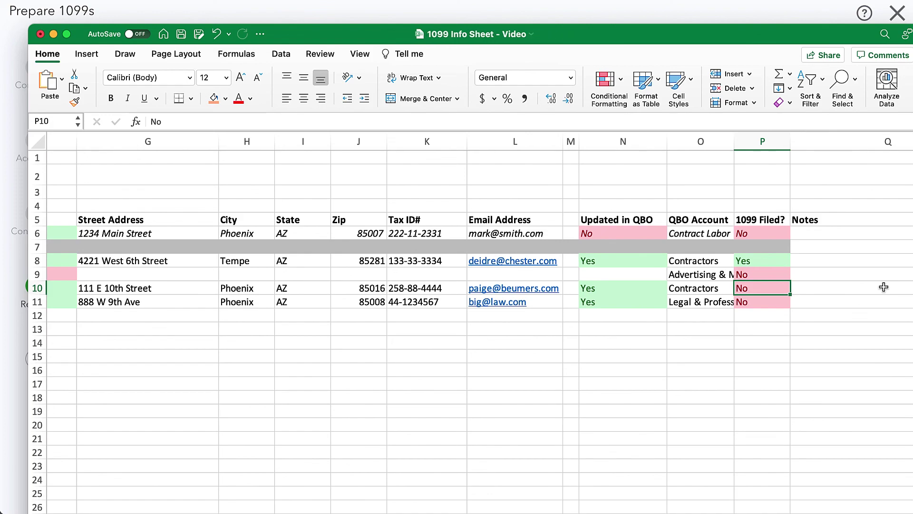
{"action": "type", "text": "Yes"}
{"action": "key", "text": "Down"}
{"action": "type", "text": "Yes"}
{"action": "key", "text": "Down"}
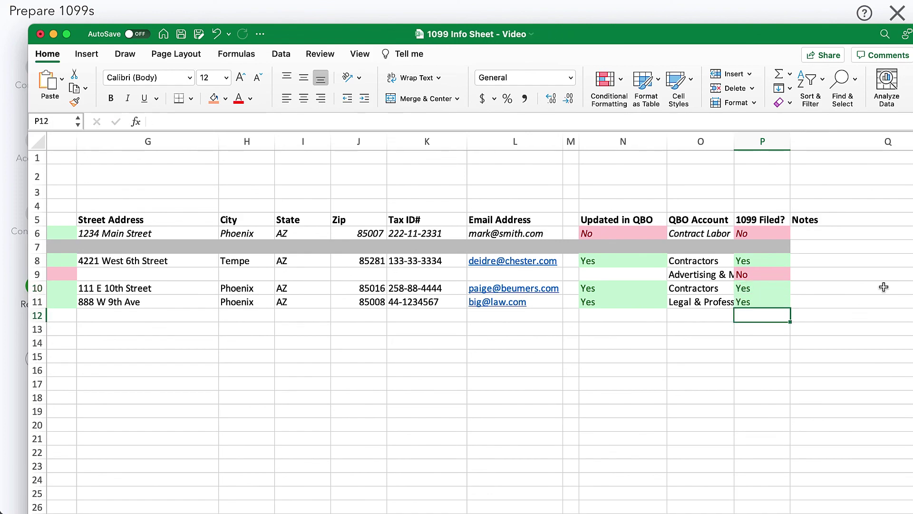